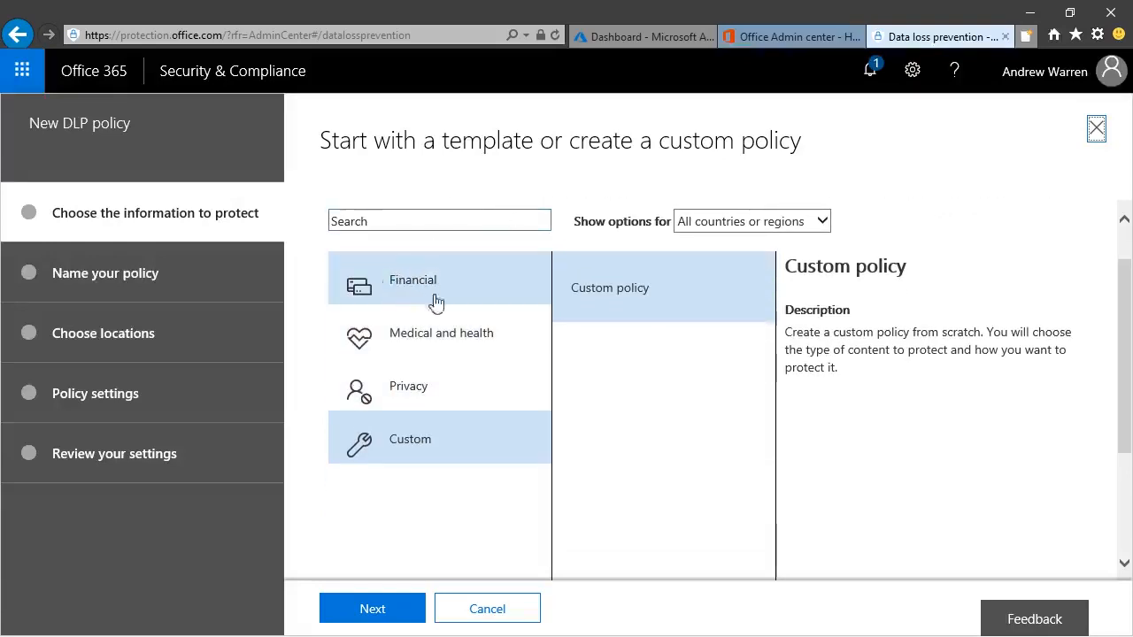
Start a DLP policy from the Custom policy template, name it Test DLP Policy and apply it to all locations in Office 365
scroll(408, 305, up, 1)
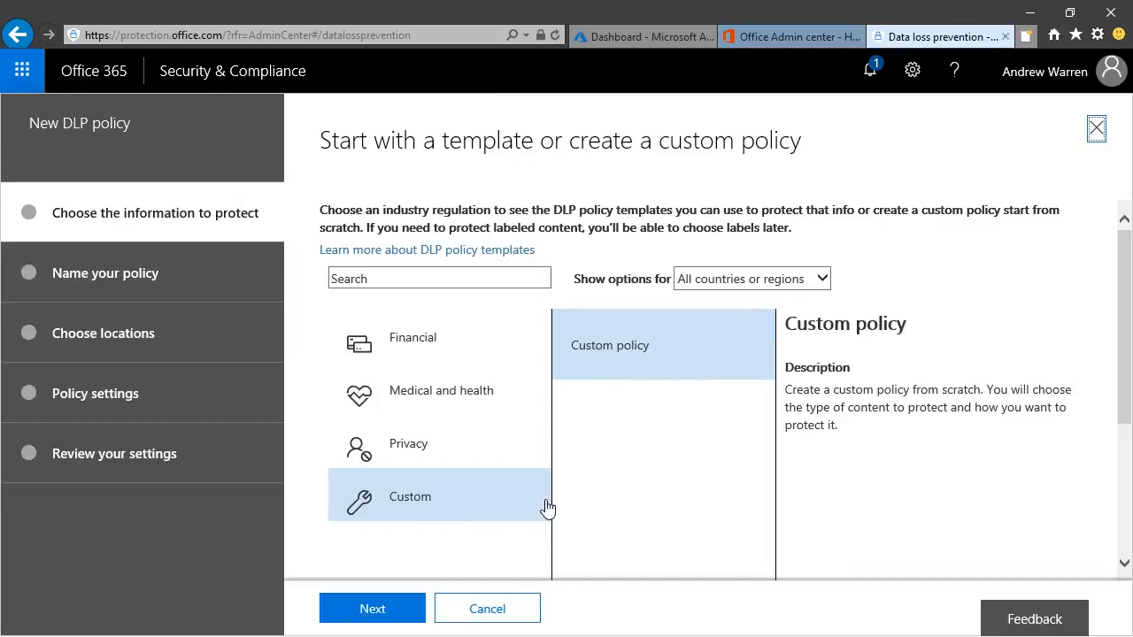
click(400, 610)
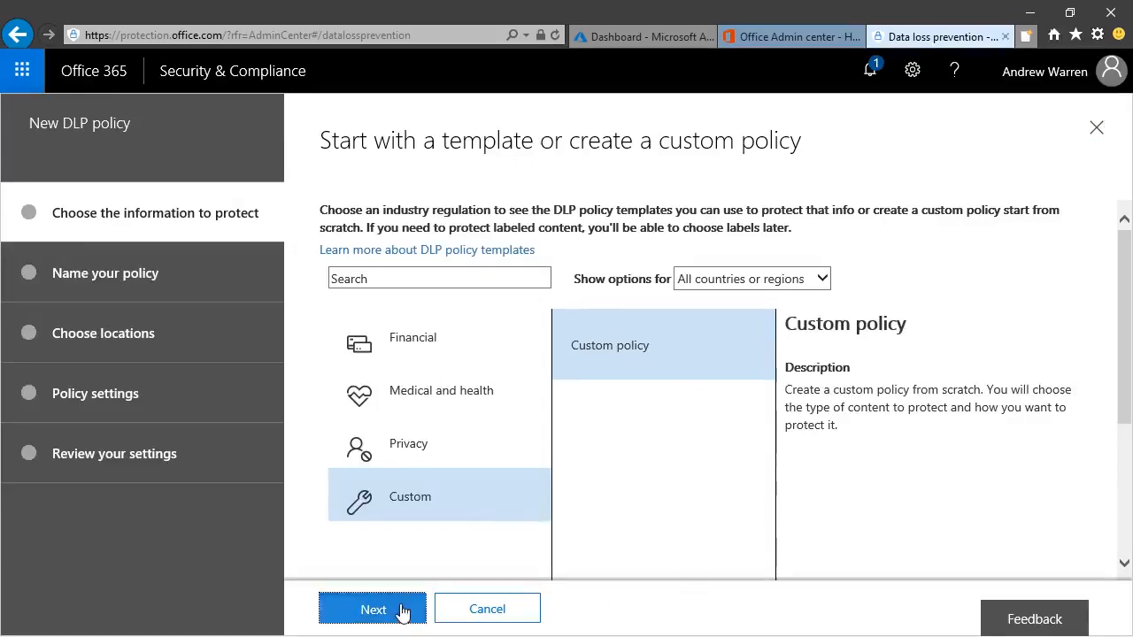
click(414, 227)
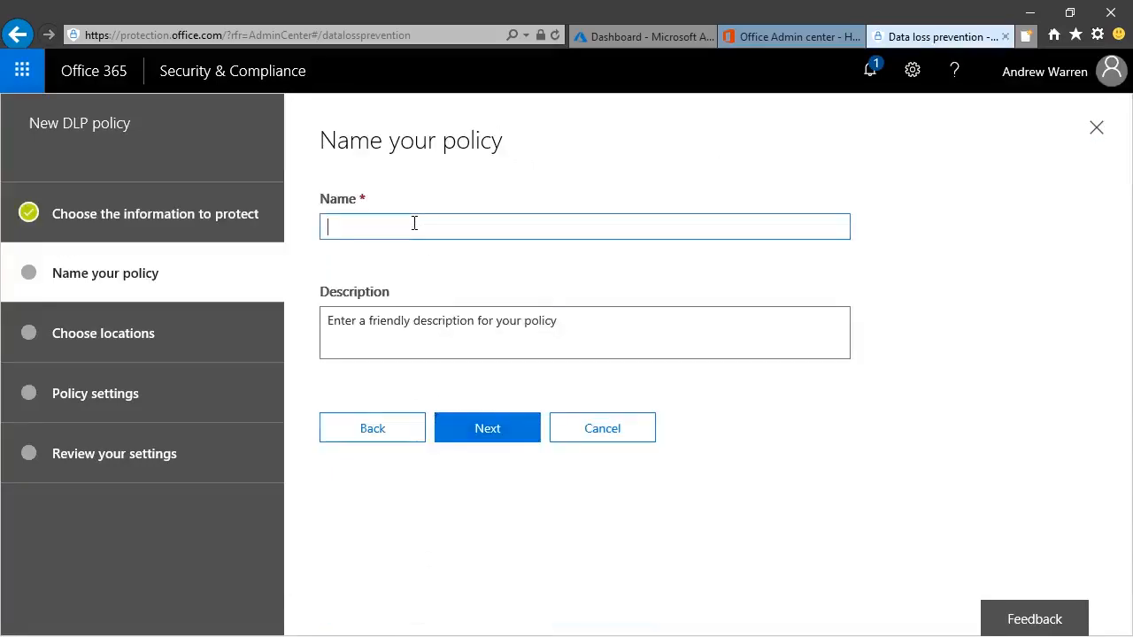
text(Test DLP Policy)
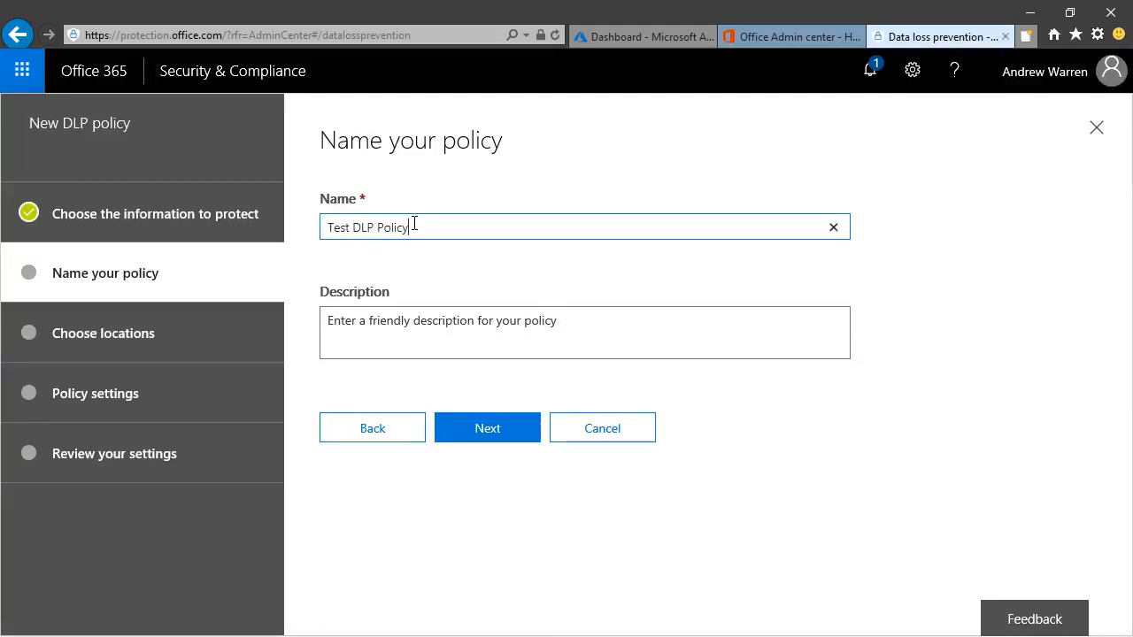
click(497, 433)
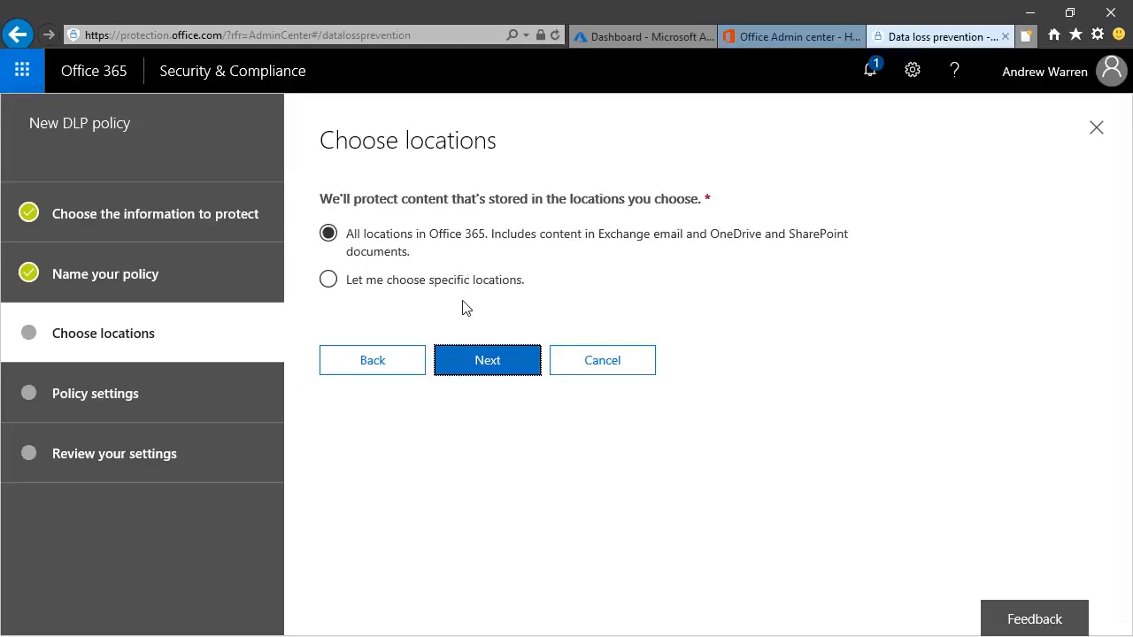
click(486, 371)
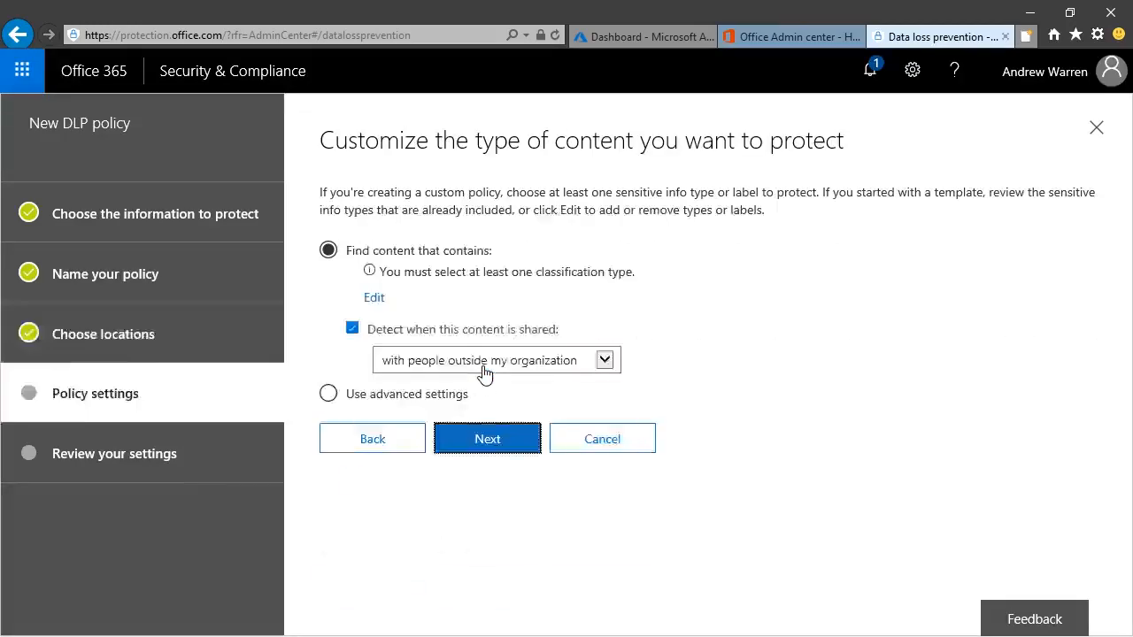
Add Credit Card Number as the sensitive info type the policy protects and save the content types
click(374, 302)
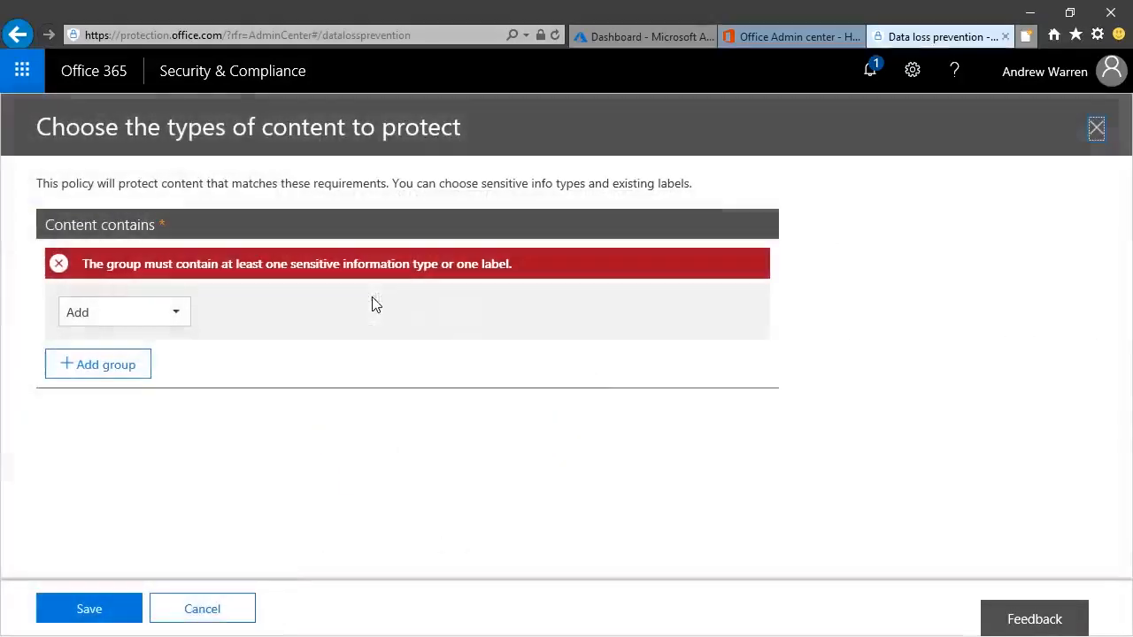
click(177, 317)
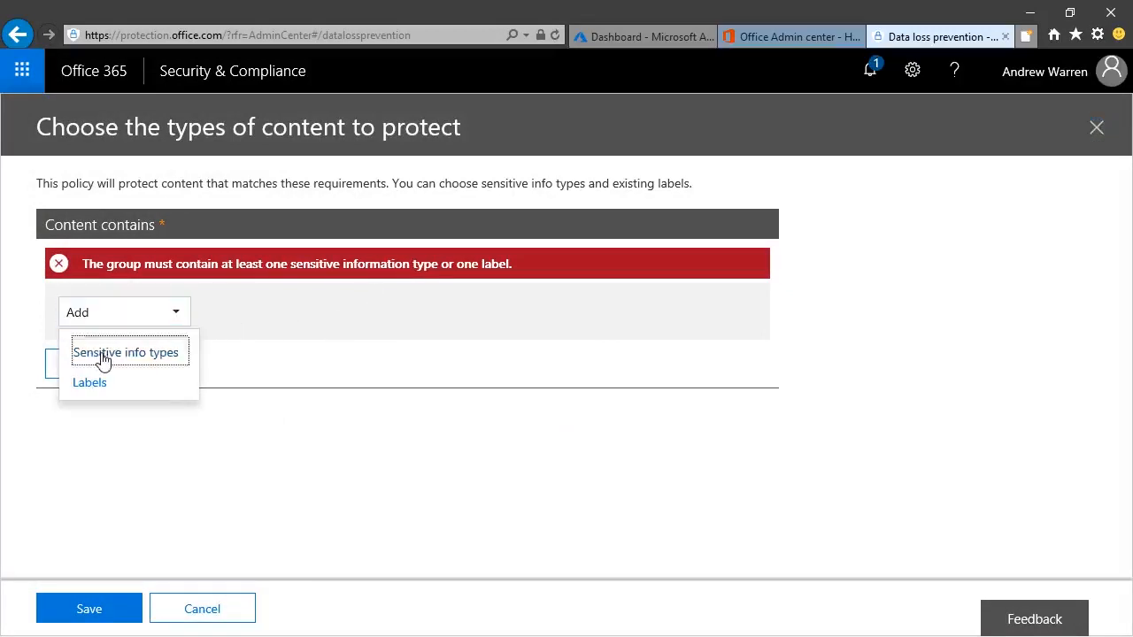
click(102, 354)
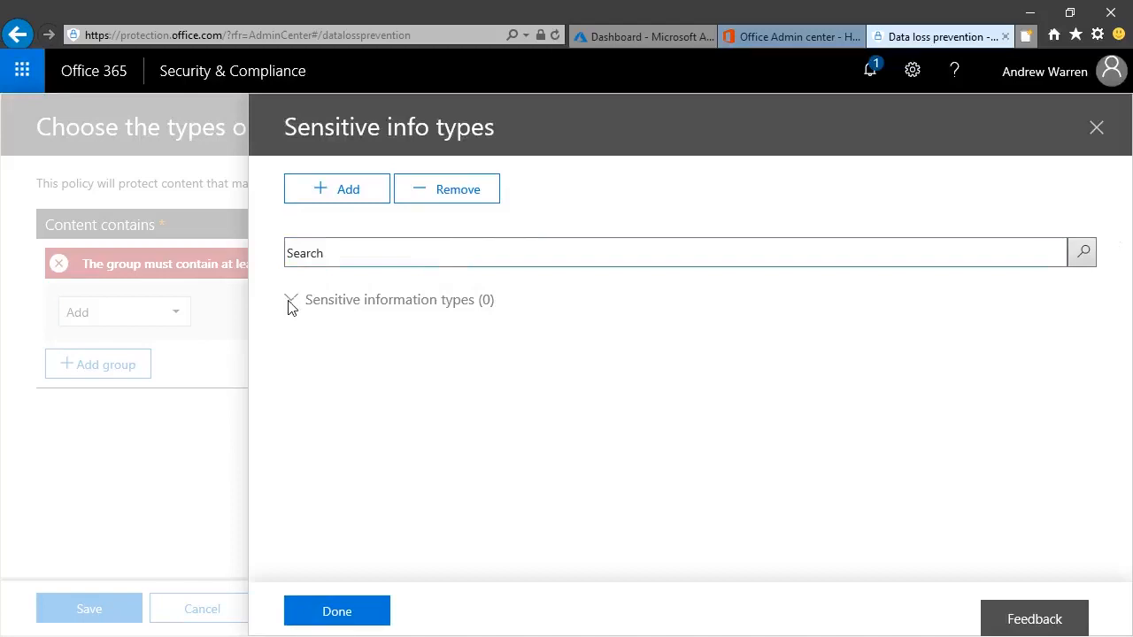
click(348, 203)
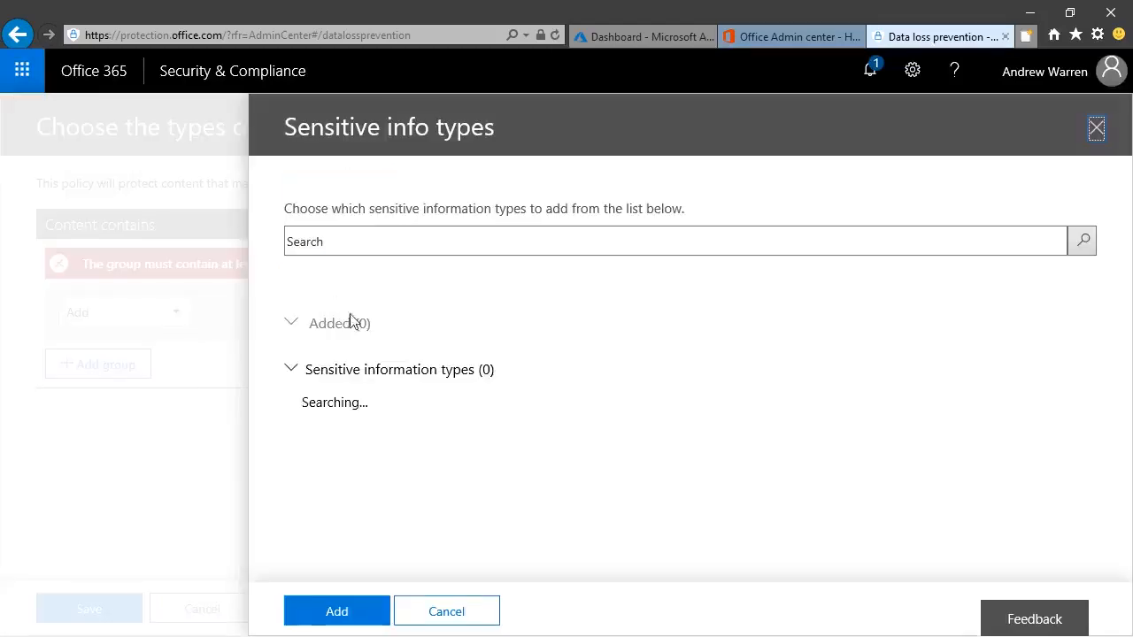
scroll(361, 479, down, 3)
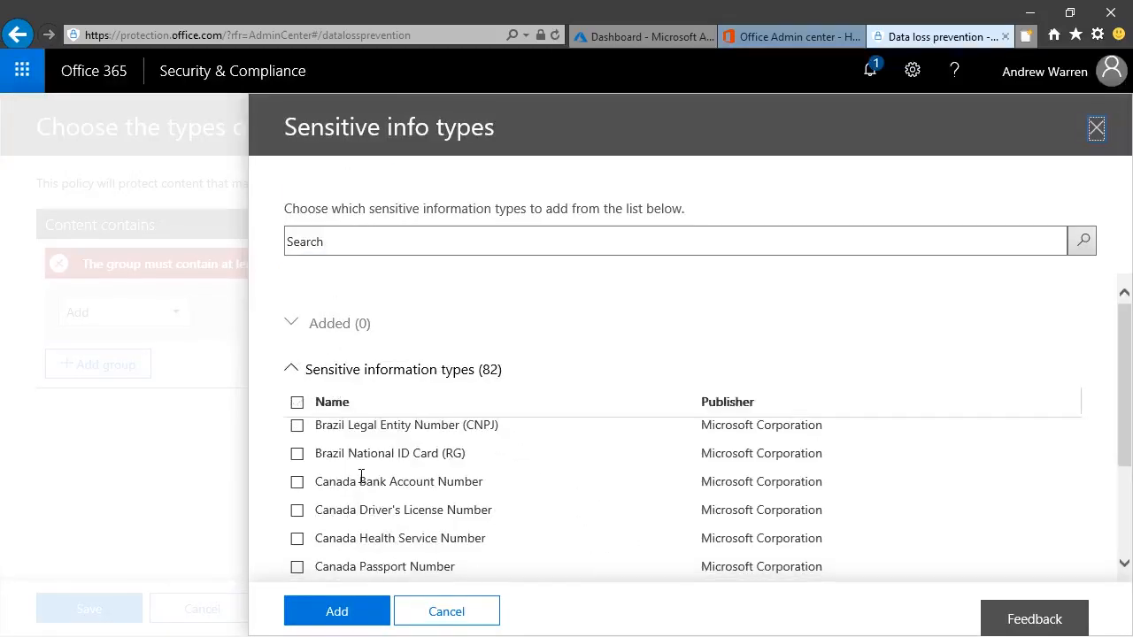
scroll(361, 478, down, 3)
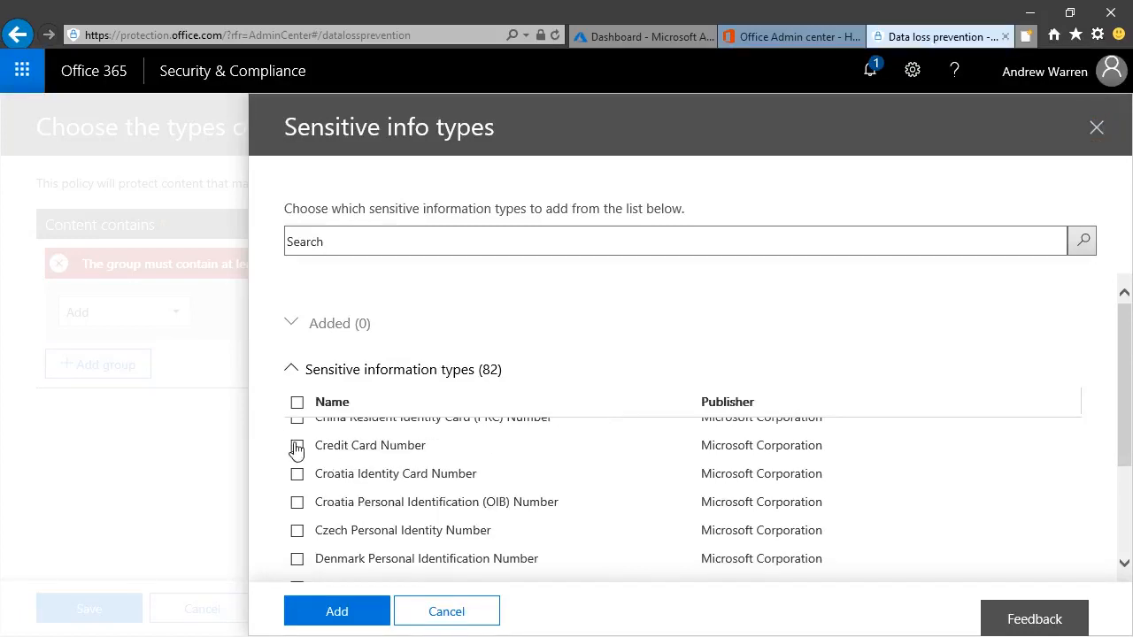
click(297, 445)
click(334, 620)
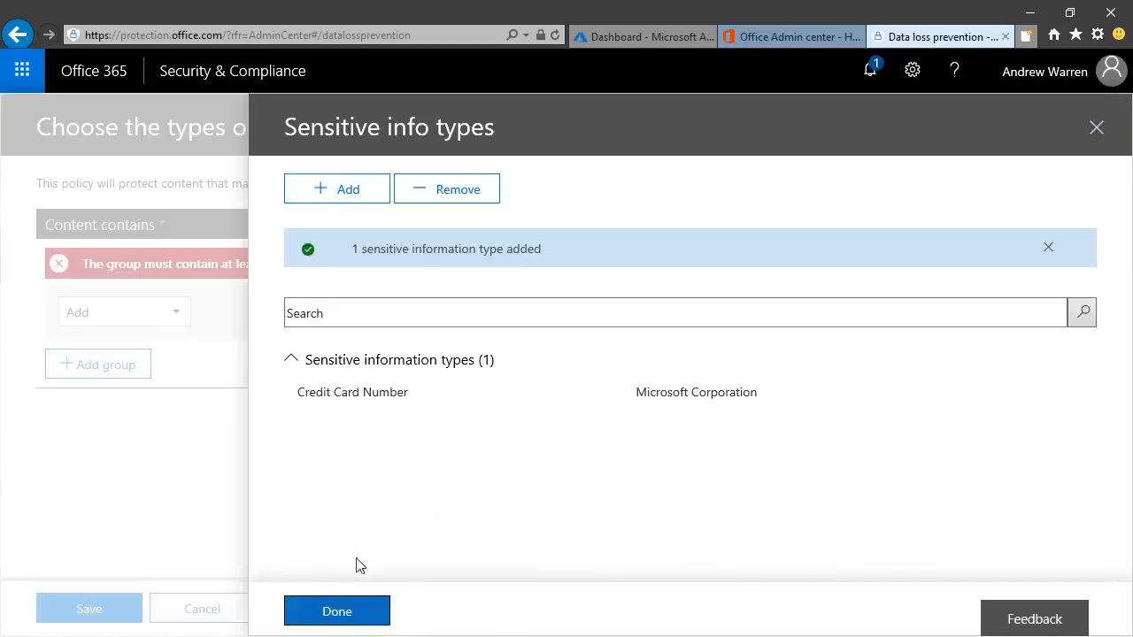
click(365, 613)
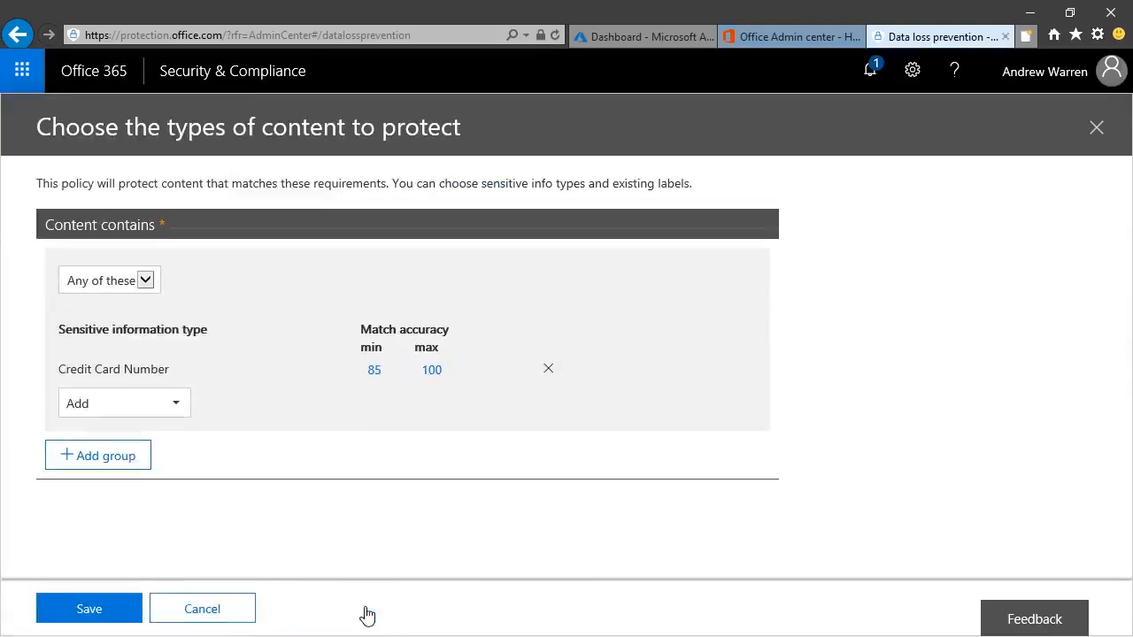
click(98, 613)
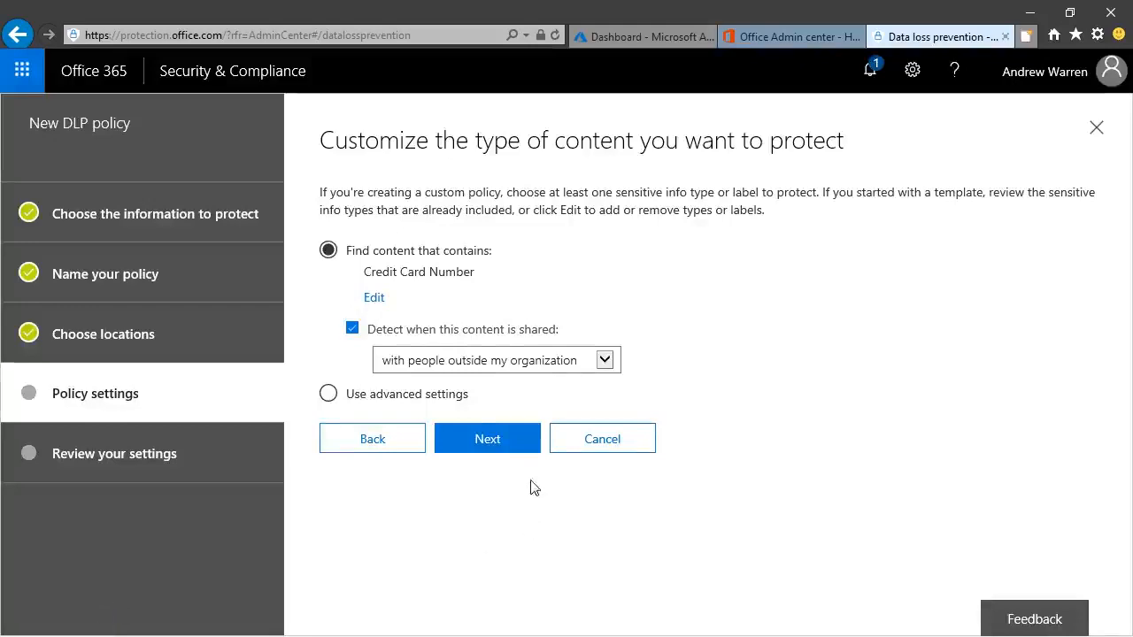
Accept the default sharing detection and notification settings, and choose to test the policy first with policy tips shown
click(497, 444)
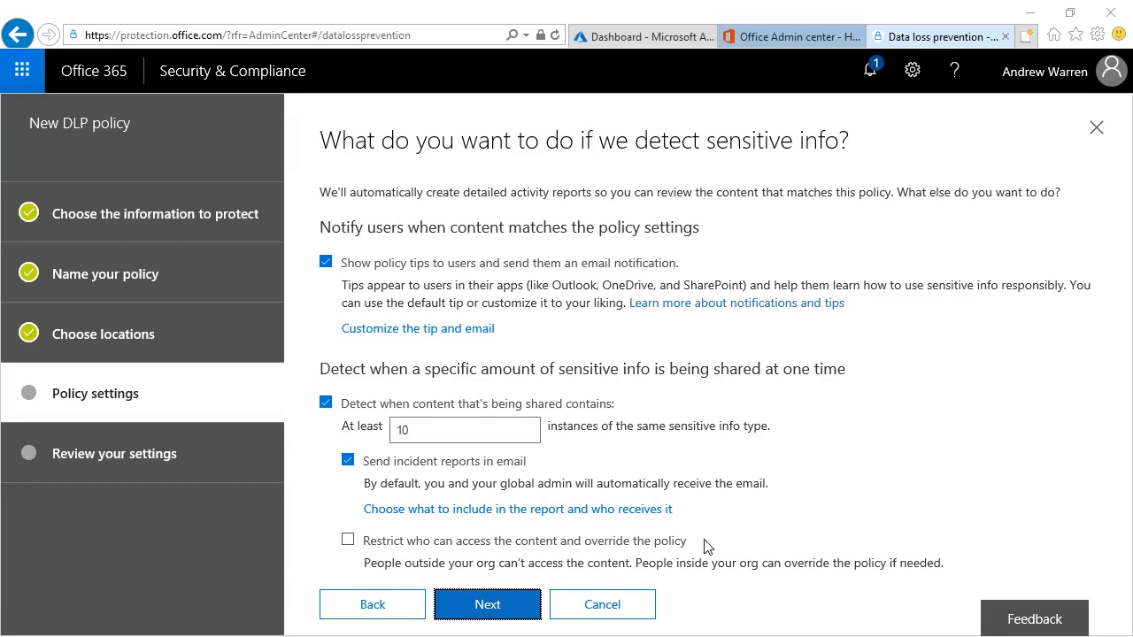
click(487, 604)
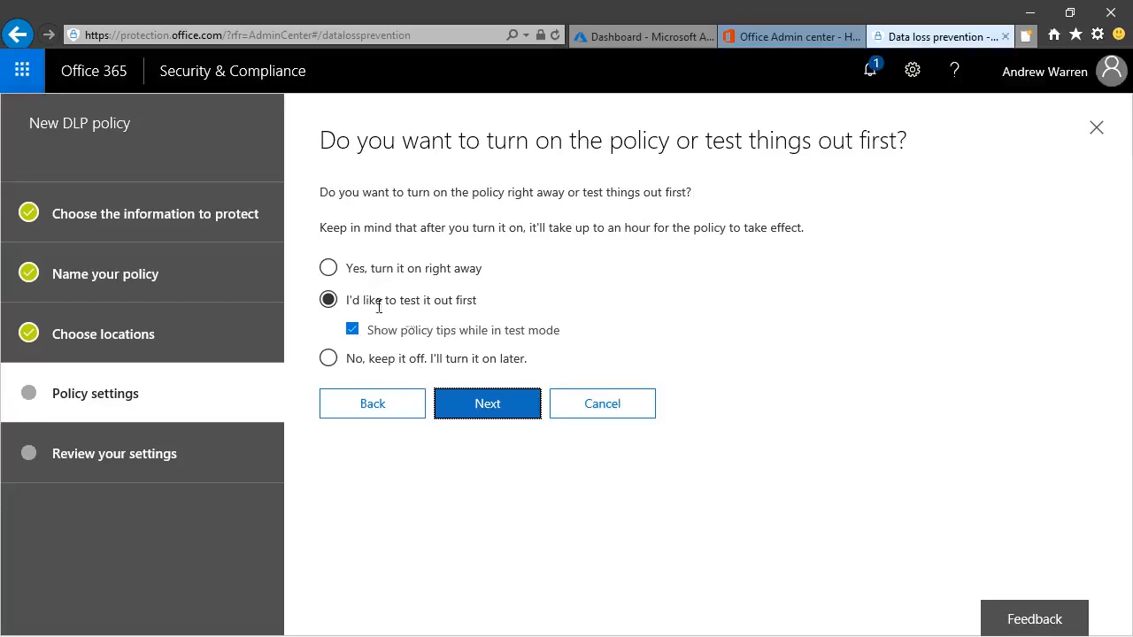
click(486, 405)
Review the policy's summarized settings, create the DLP policy and close its details
scroll(789, 384, down, 2)
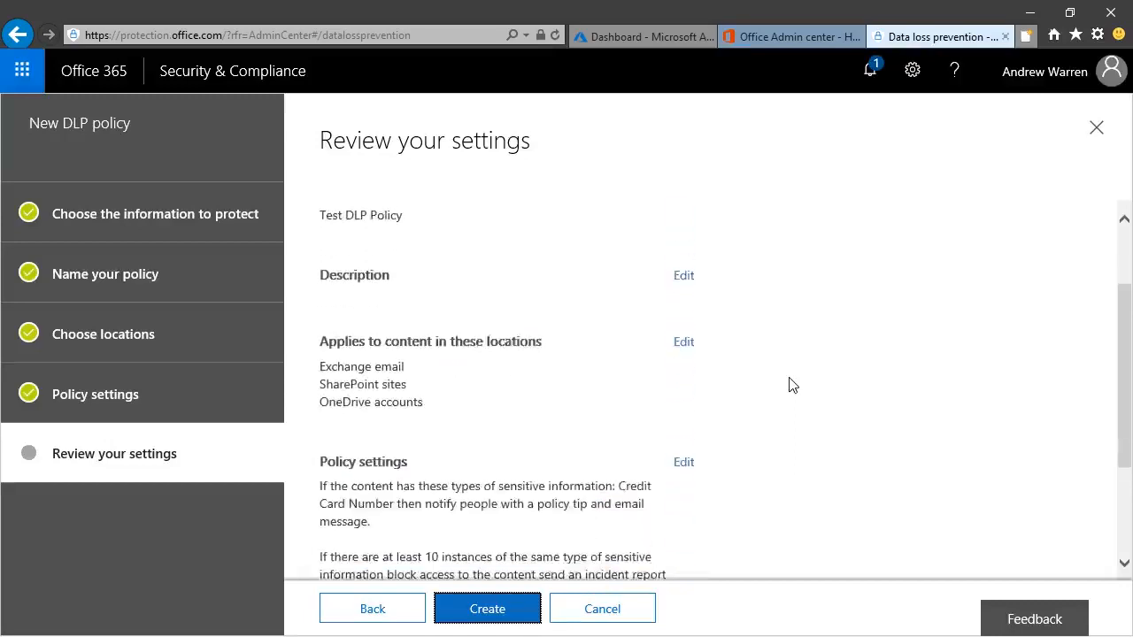
scroll(789, 385, down, 2)
scroll(789, 384, up, 3)
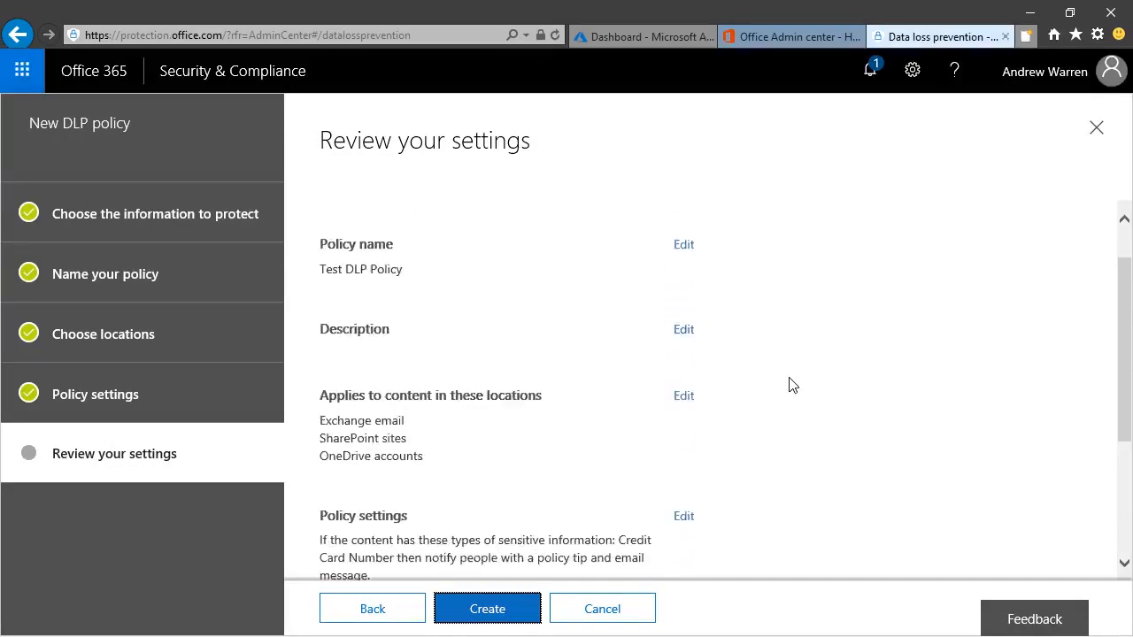
scroll(789, 385, up, 1)
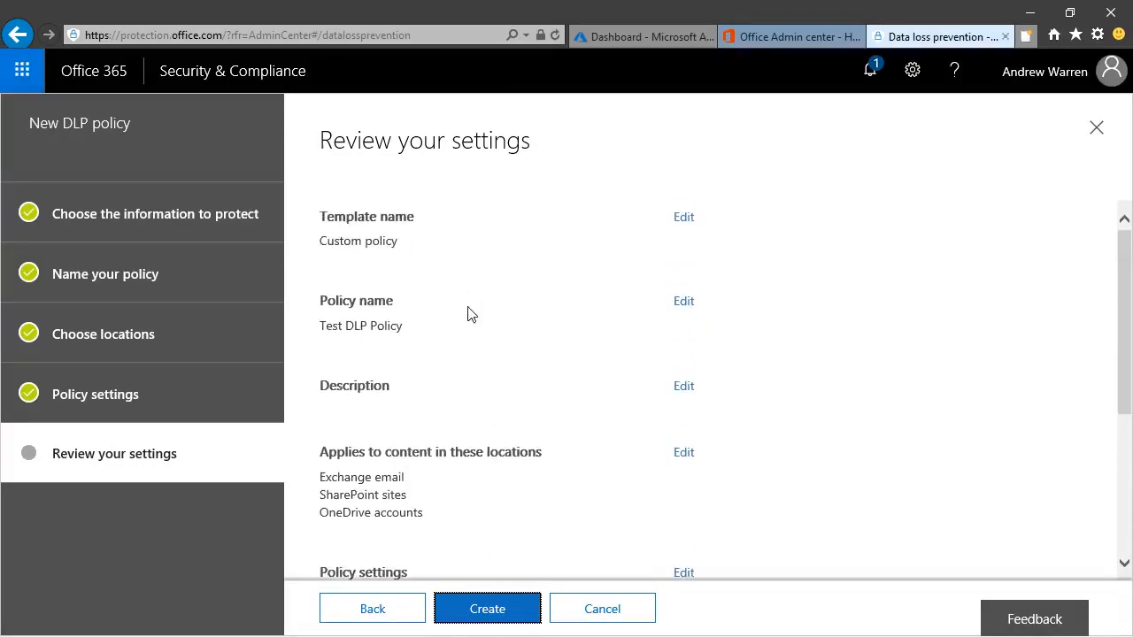
scroll(469, 314, down, 1)
scroll(471, 316, down, 2)
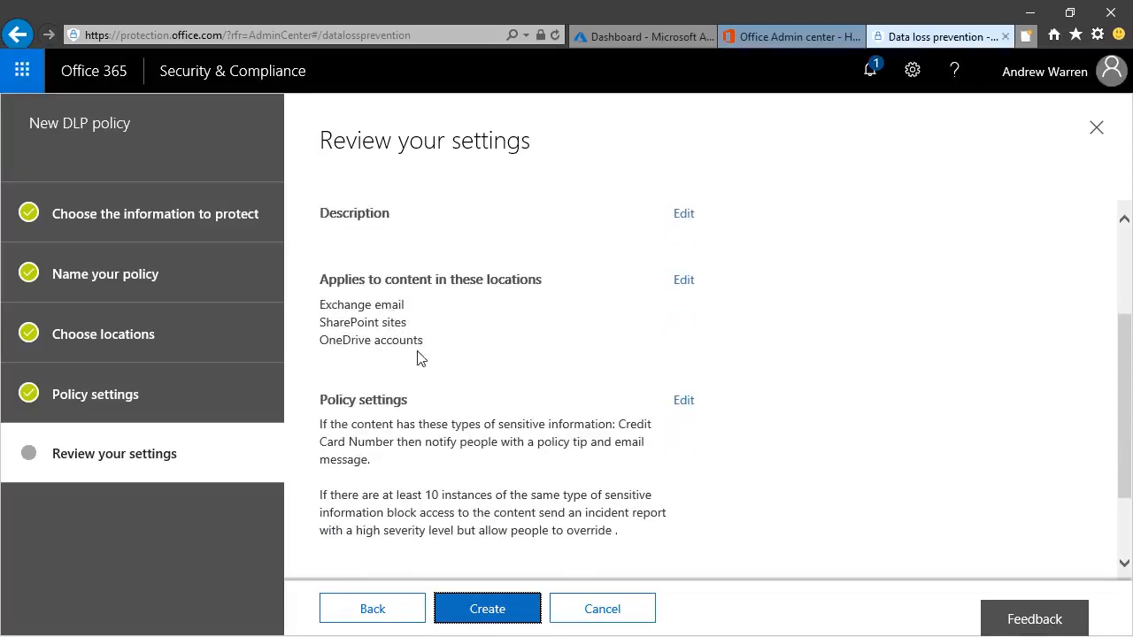
scroll(445, 351, down, 2)
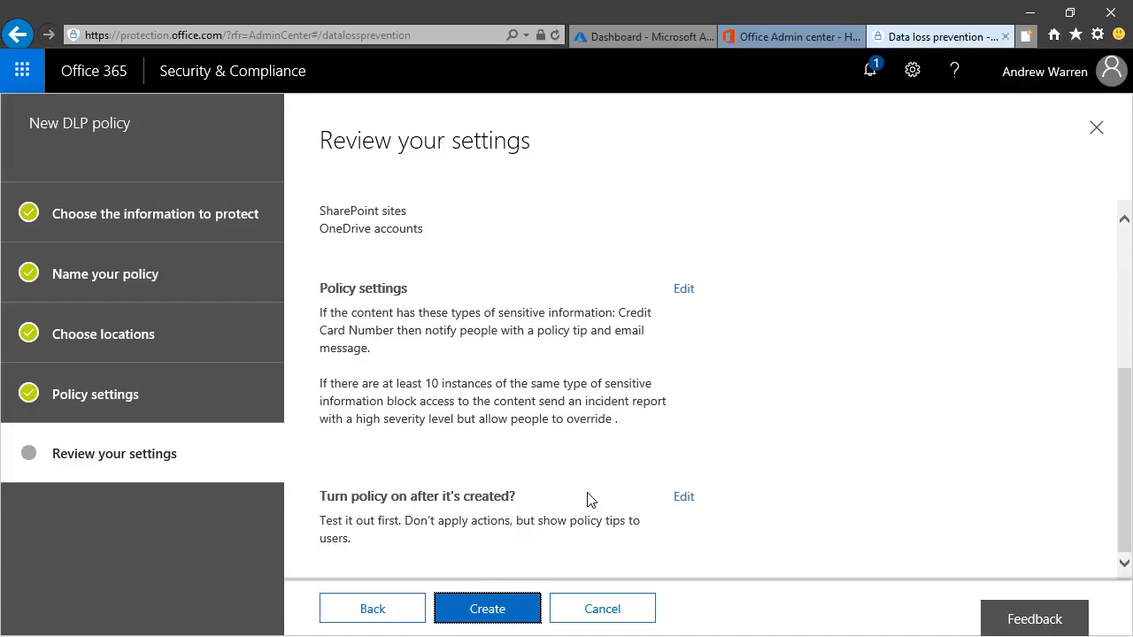
click(505, 611)
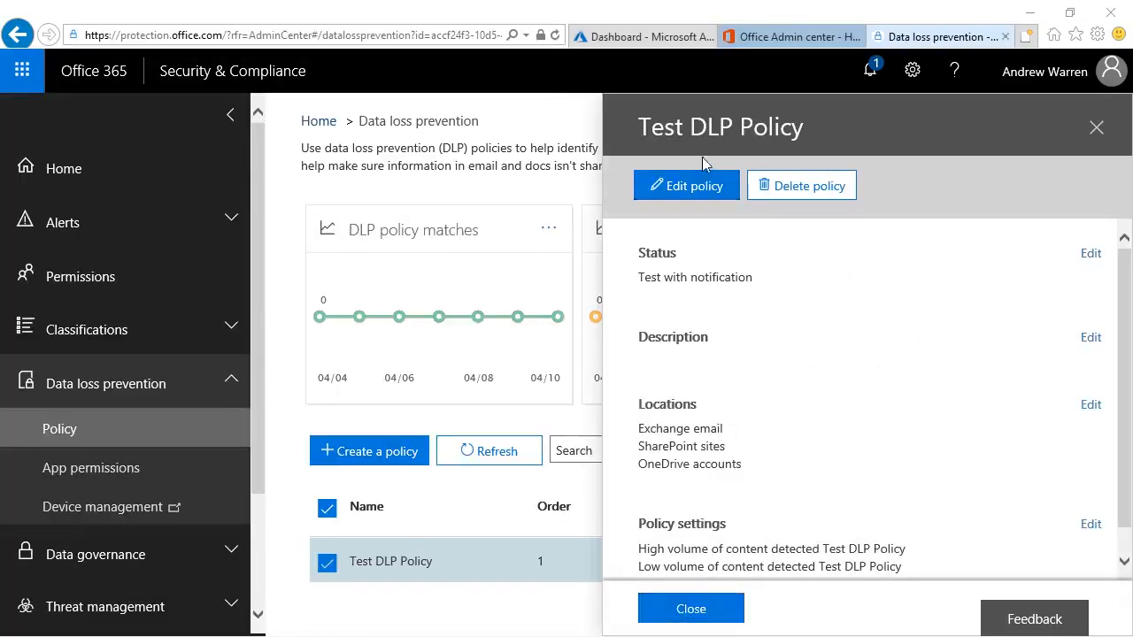
click(695, 611)
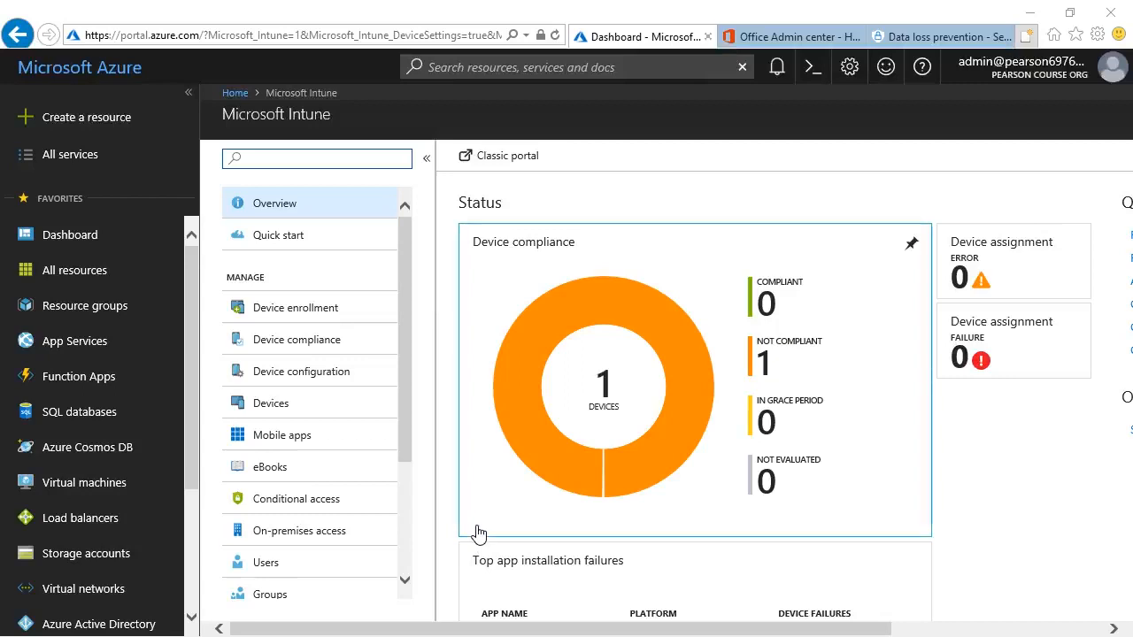
In the Azure portal's Microsoft Intune, add an app protection policy for mobile apps named Test WIP Policy
click(303, 450)
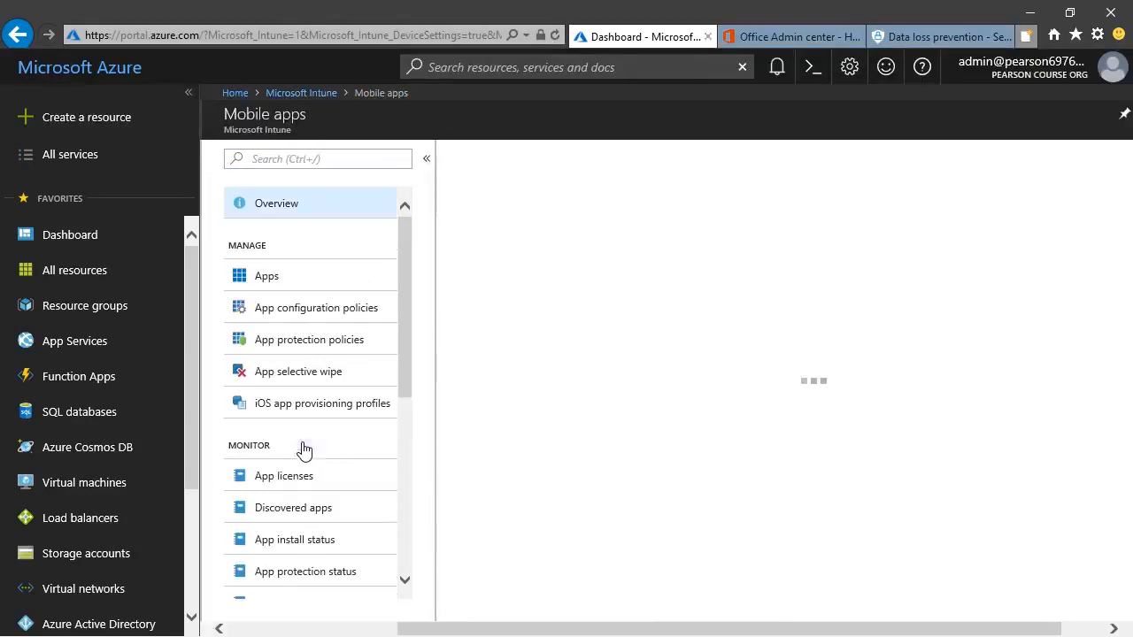
click(324, 351)
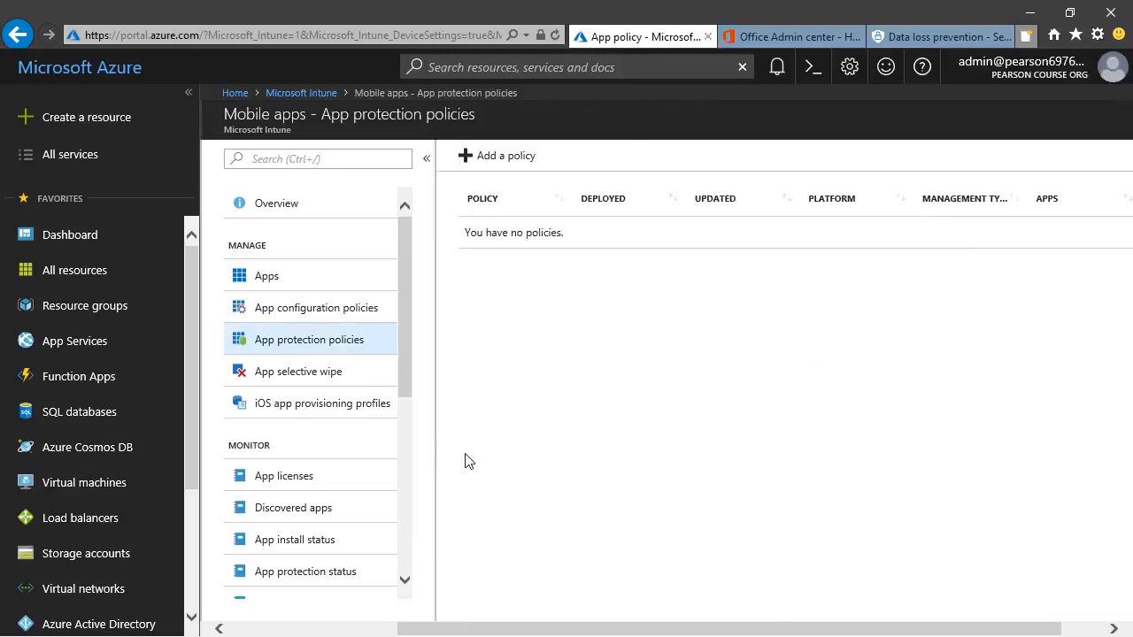
click(462, 162)
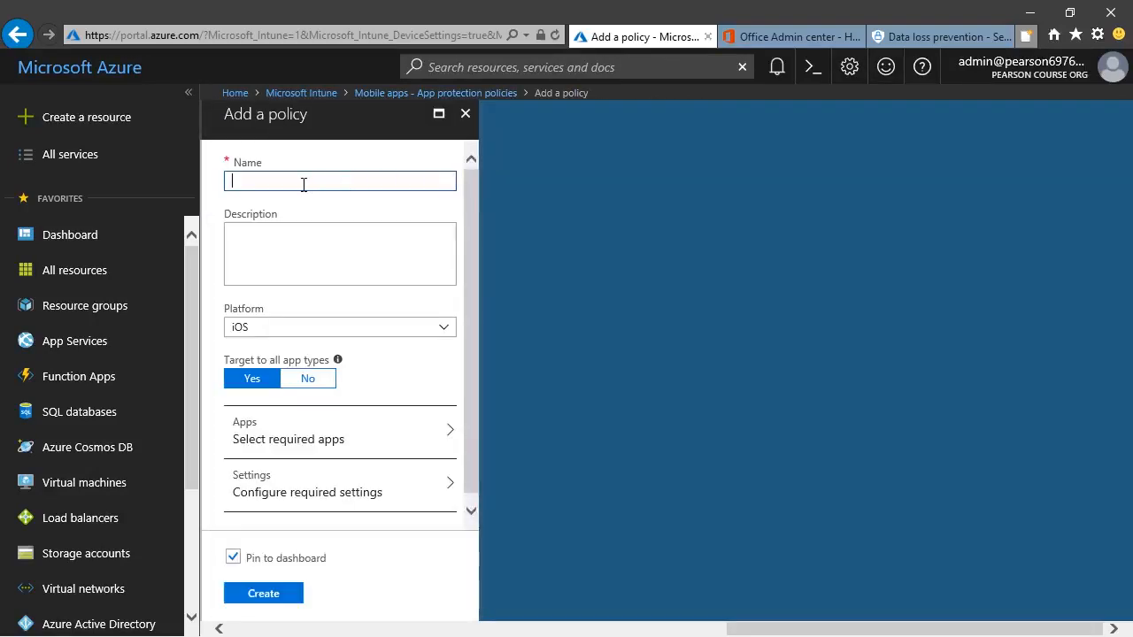
text(Test WIP Po)
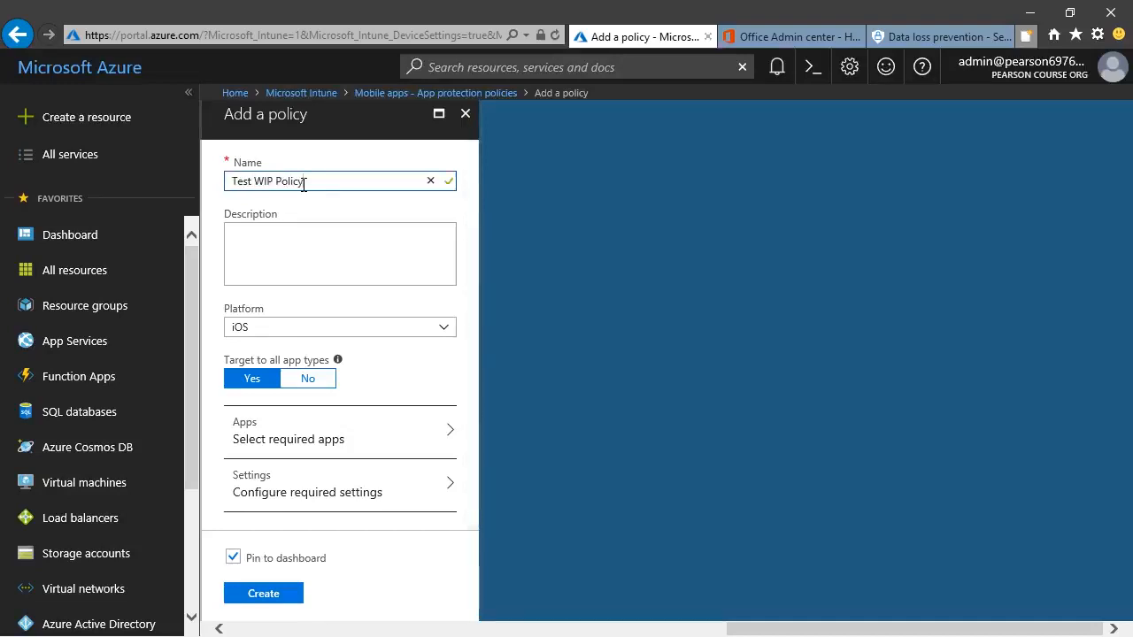
text(licy)
Set the policy's platform to Windows 10 and keep the enrollment state at Without enrollment
click(298, 336)
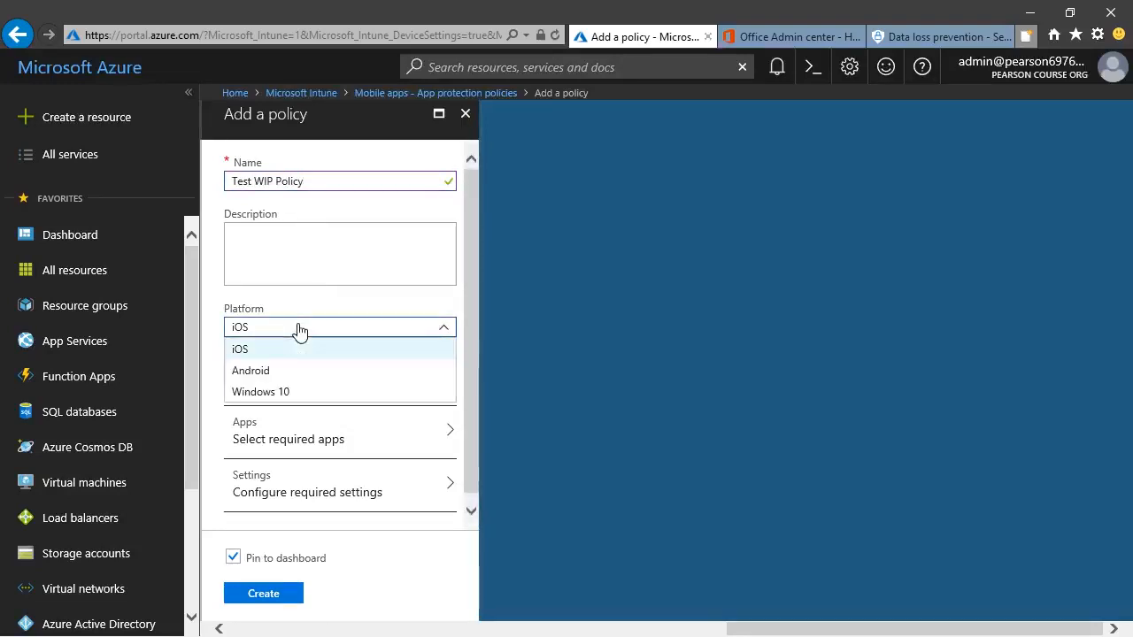
click(288, 392)
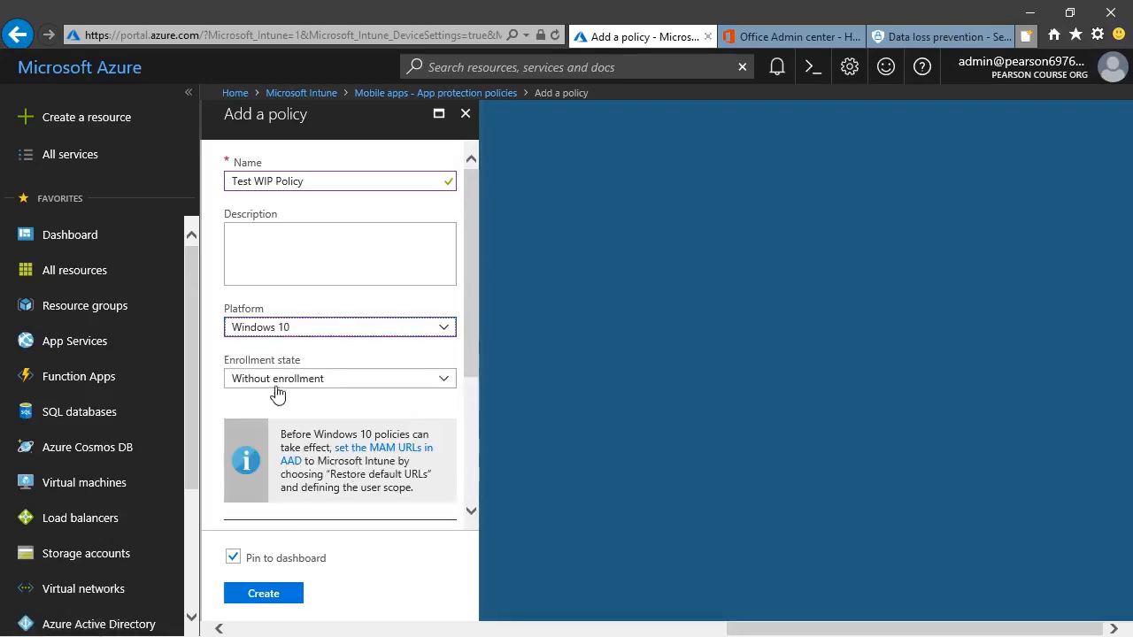
click(309, 382)
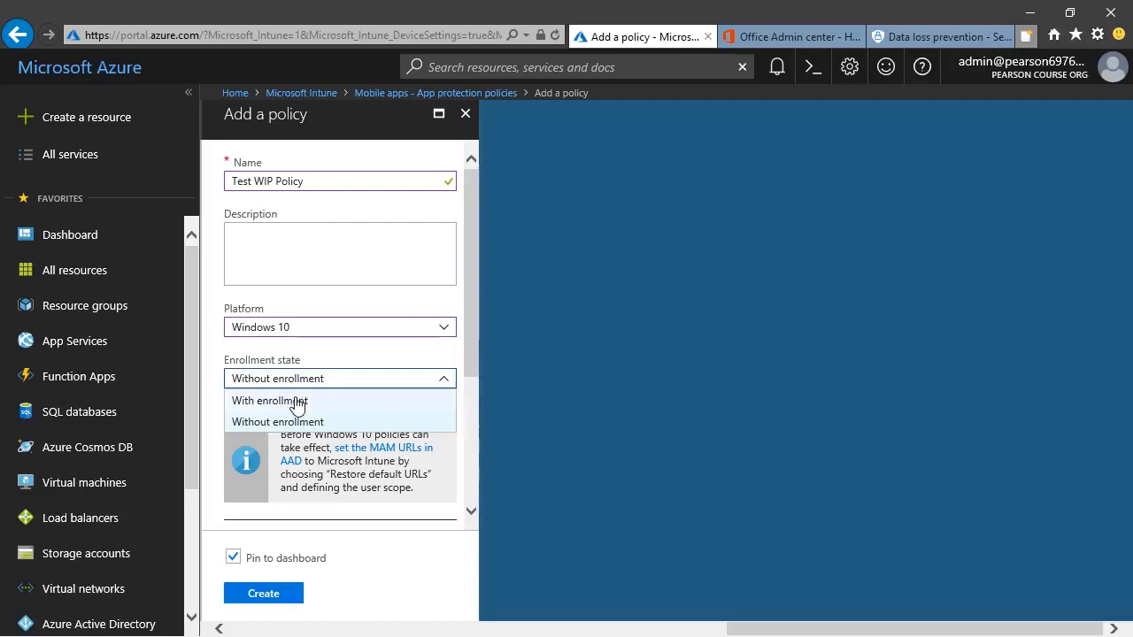
click(333, 356)
Add Microsoft Edge from the recommended apps to the policy's protected apps and confirm the list
scroll(348, 398, down, 3)
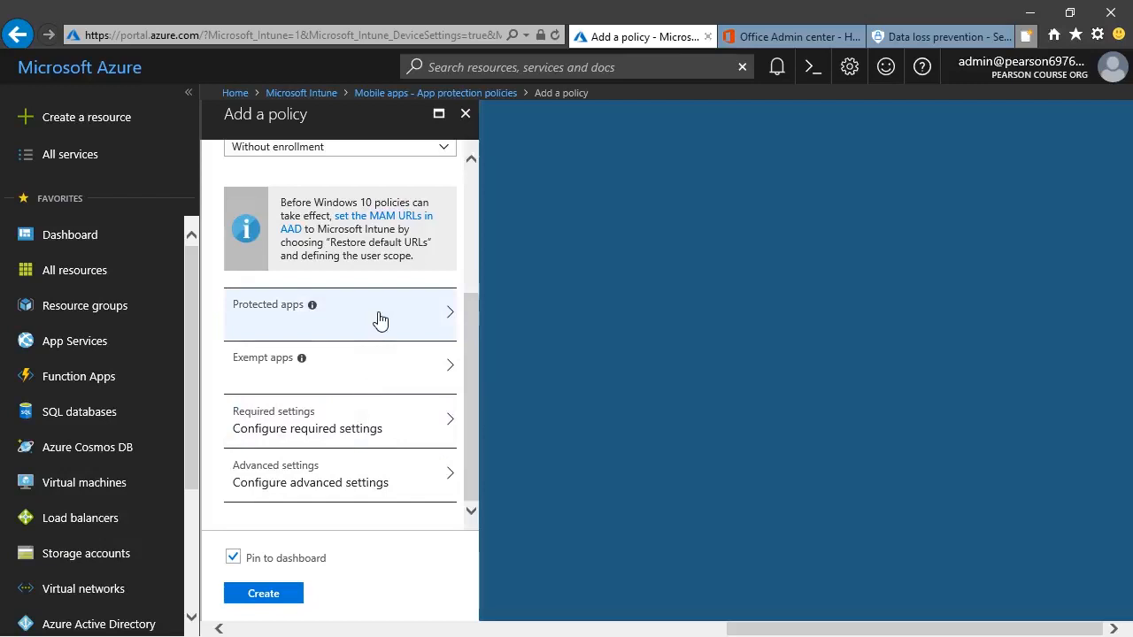
click(387, 324)
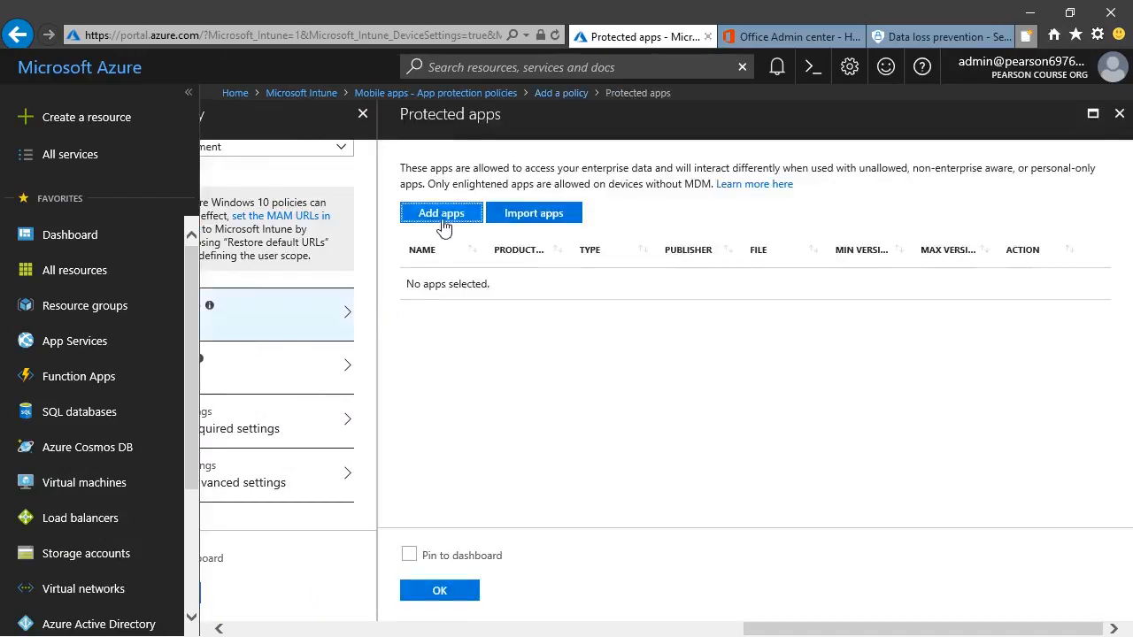
click(442, 216)
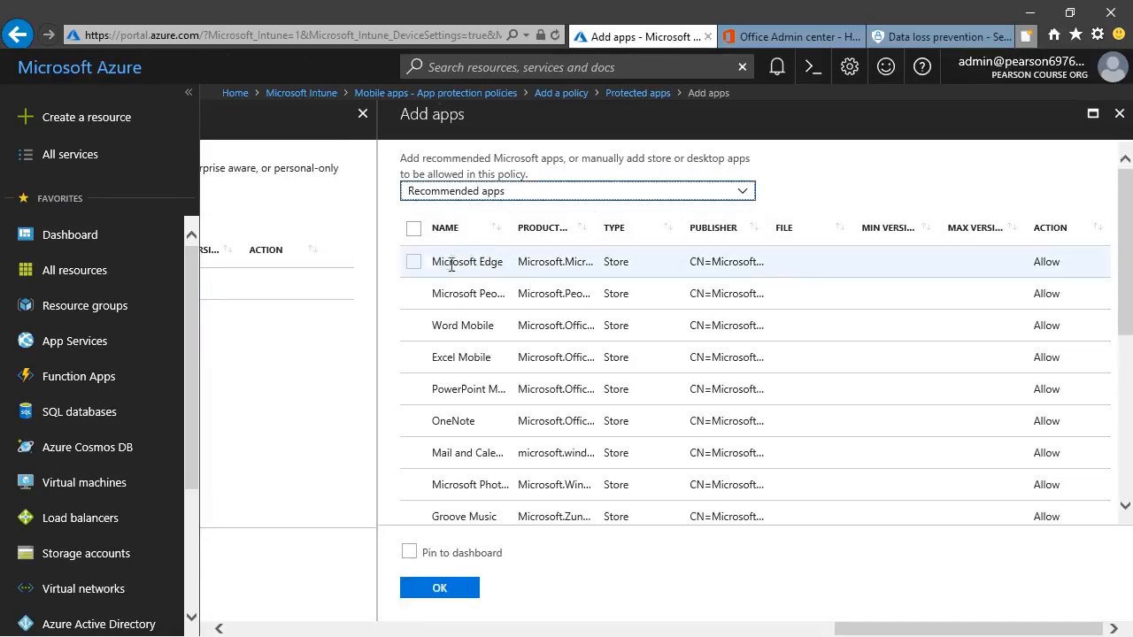
click(413, 263)
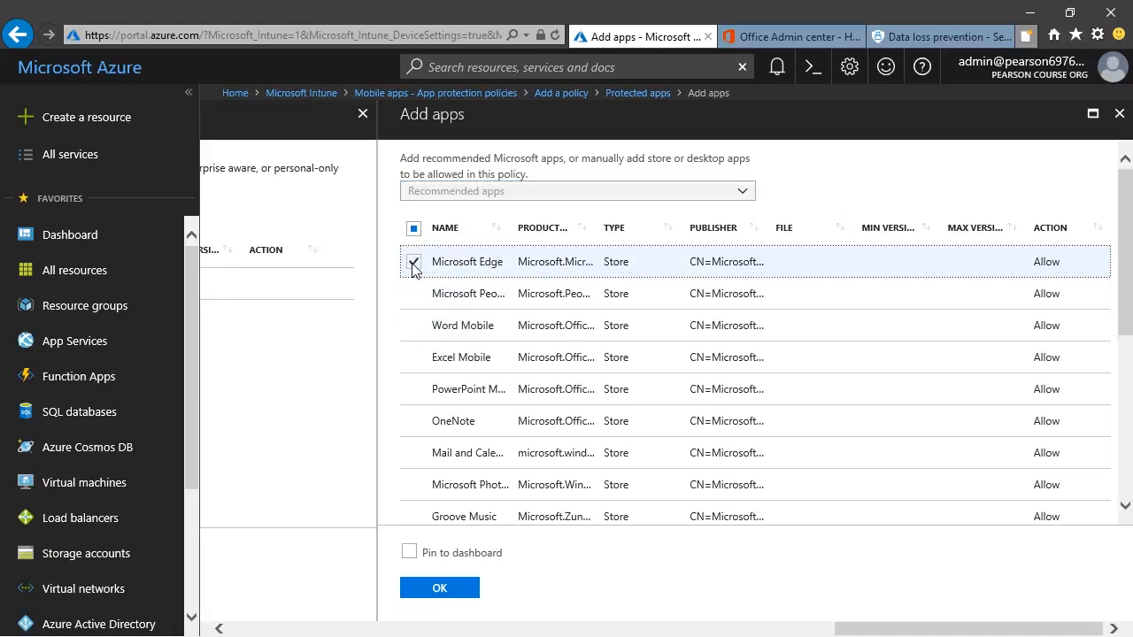
click(449, 590)
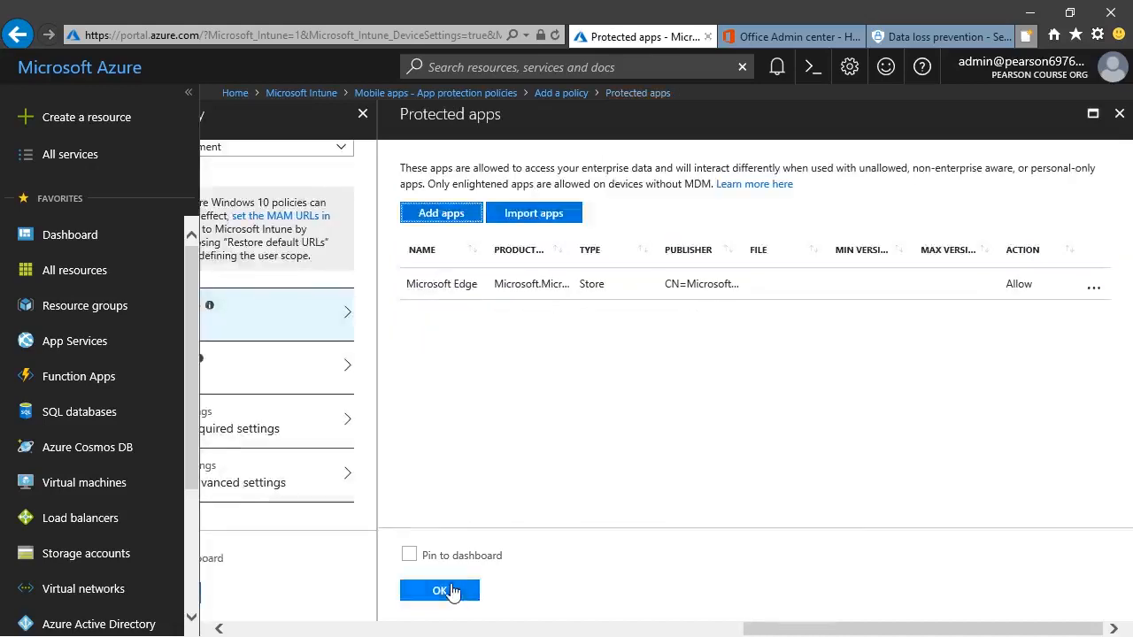
click(449, 590)
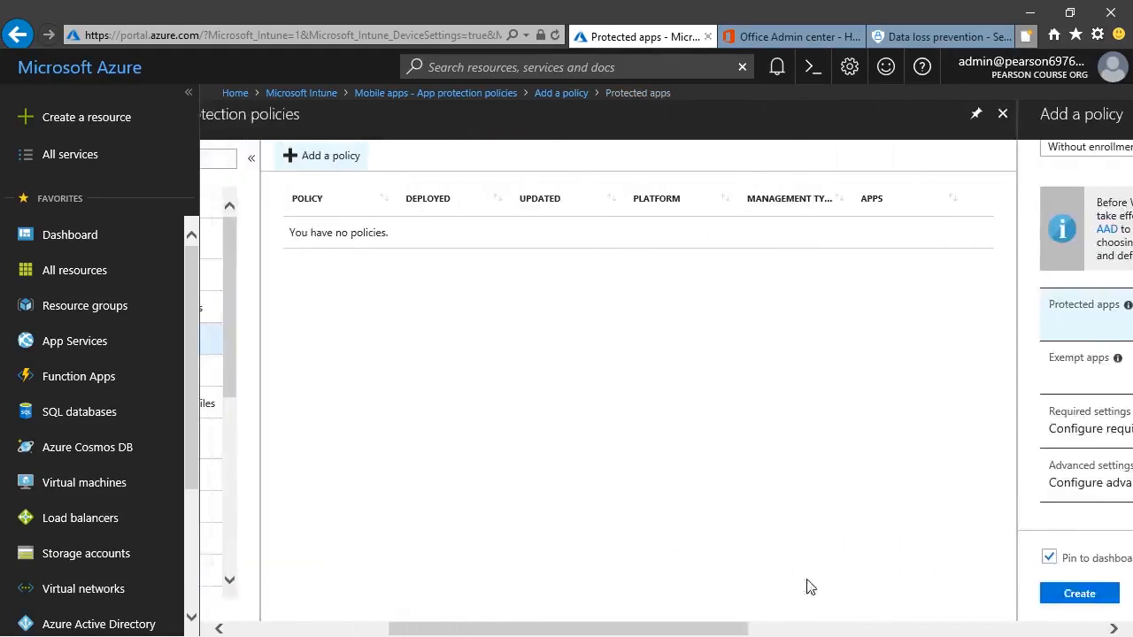
drag(653, 630, 845, 629)
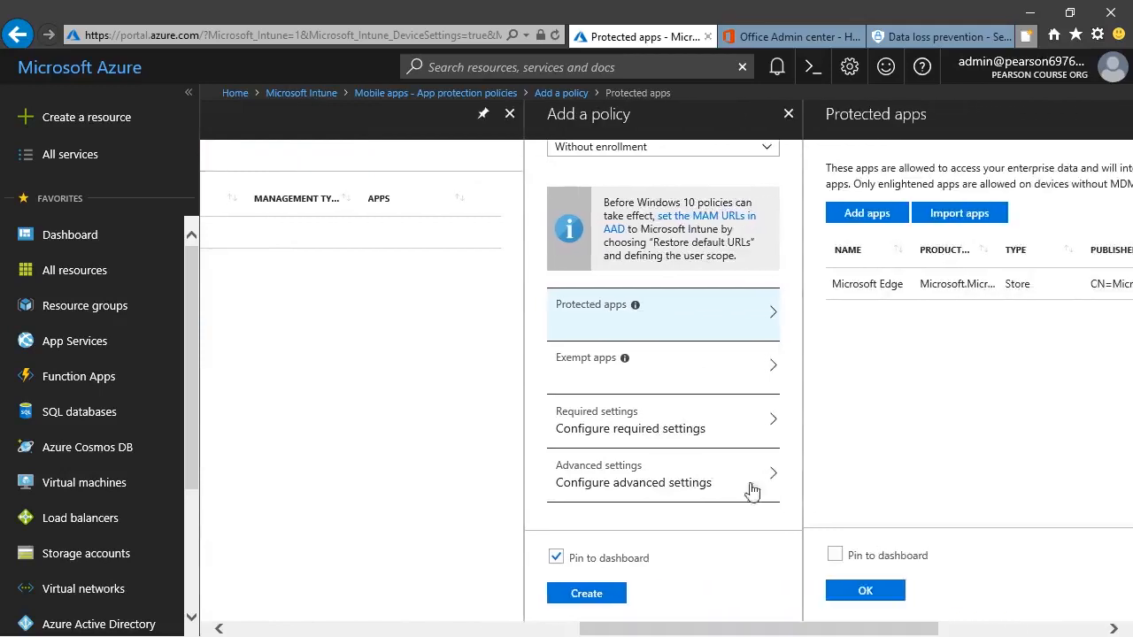
click(680, 376)
click(187, 452)
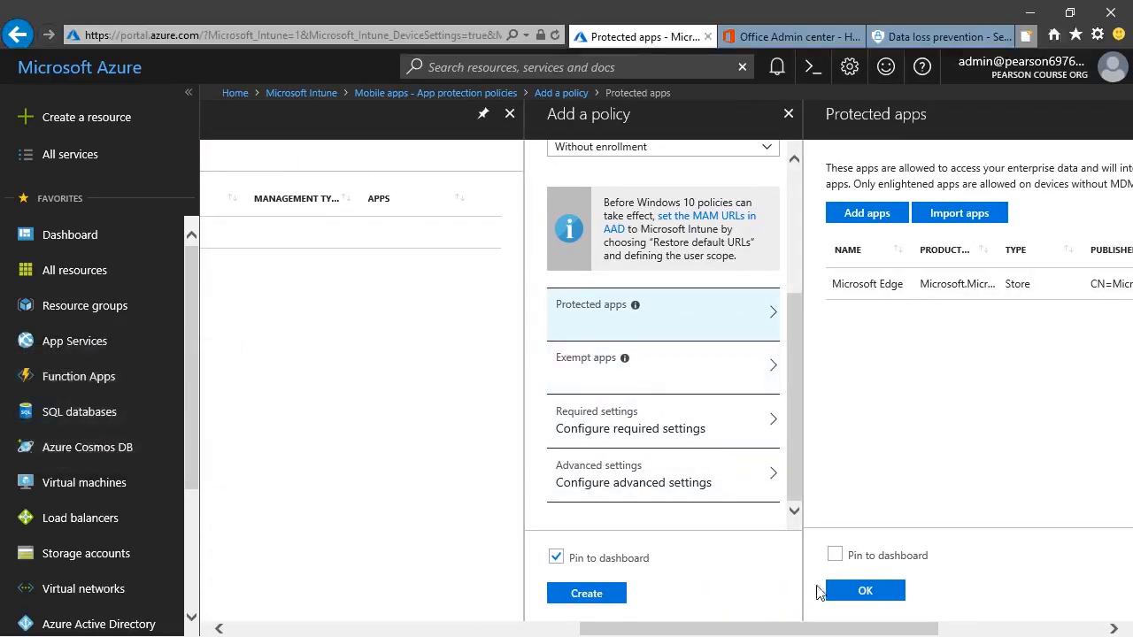
click(865, 590)
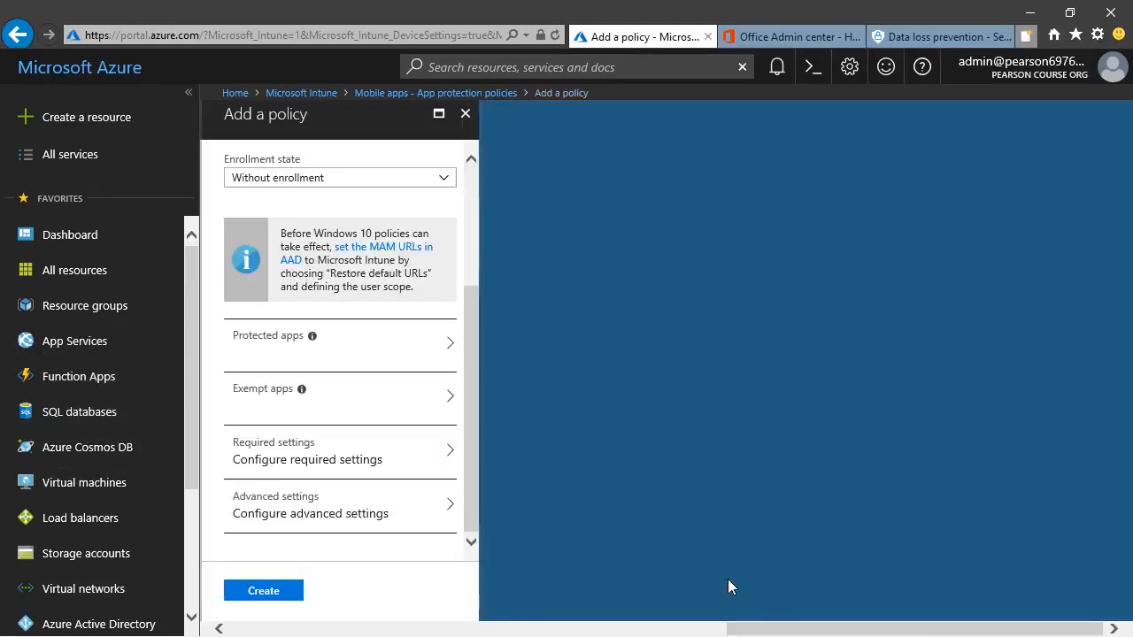
View the policy's exempt apps list without adding any apps
click(331, 410)
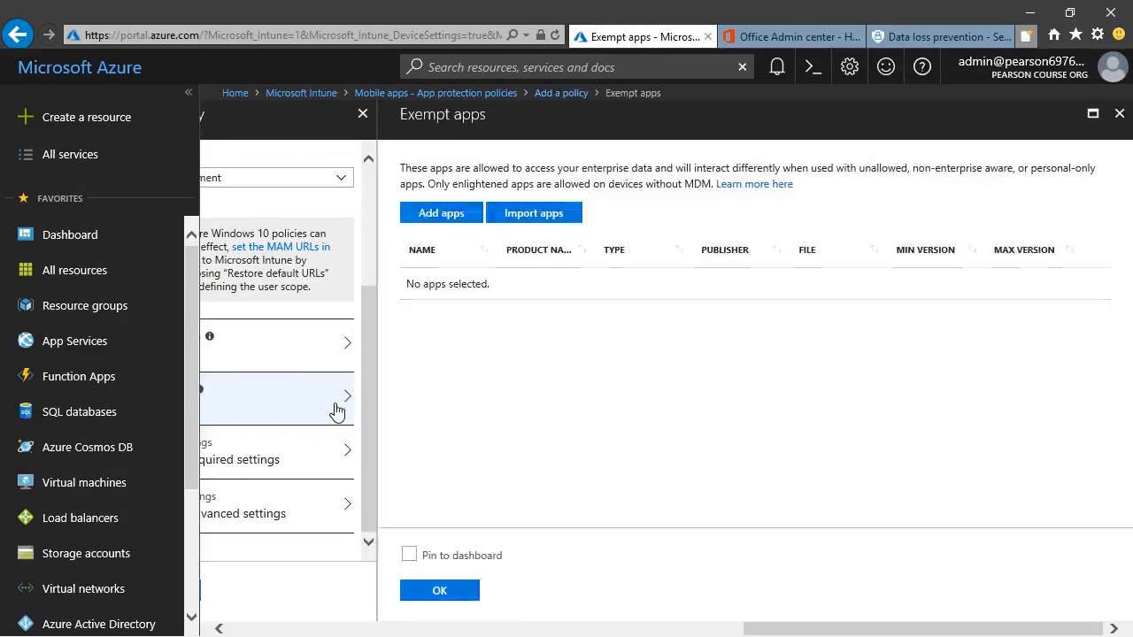
click(442, 632)
drag(610, 632, 799, 632)
Set the Windows Information Protection mode to Block in the required settings, keep the default corporate identity, and create the policy
click(665, 466)
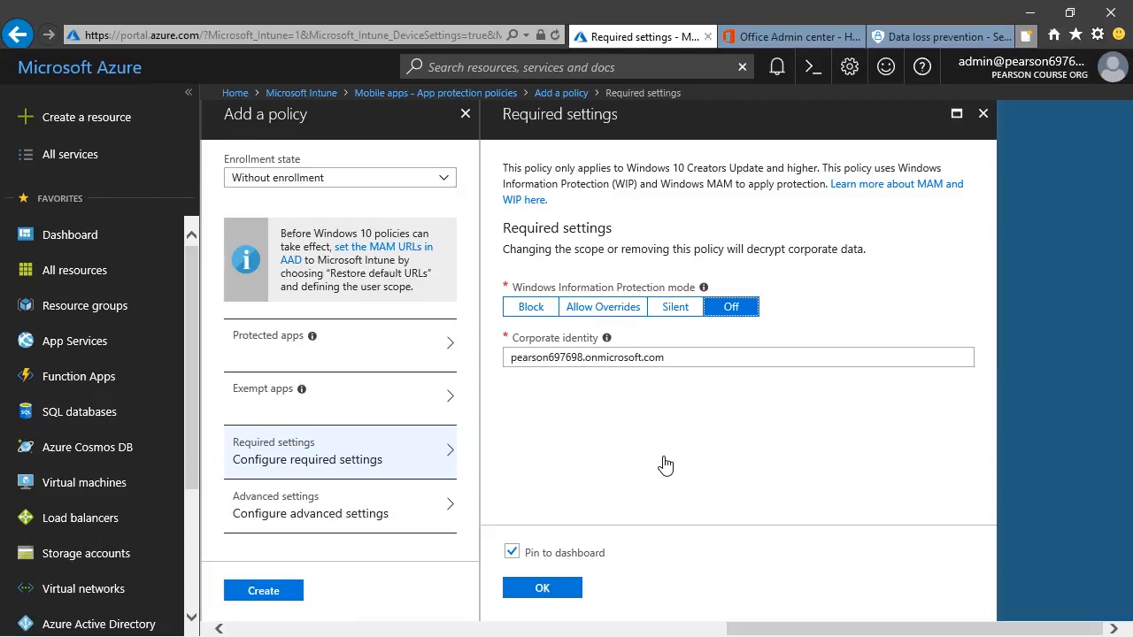
click(543, 310)
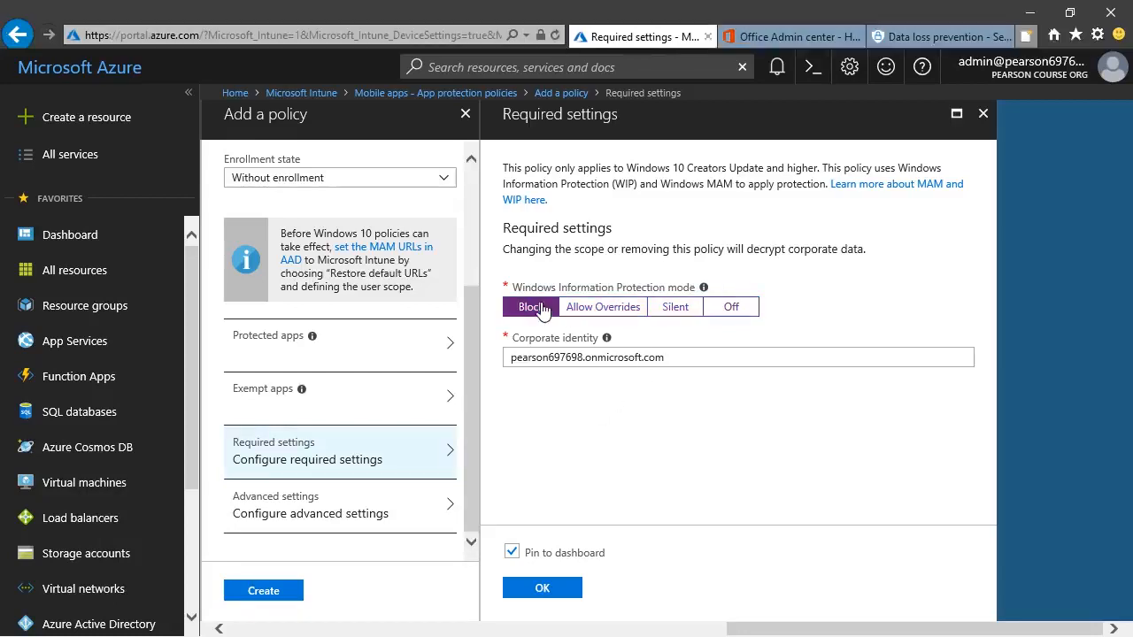
click(668, 314)
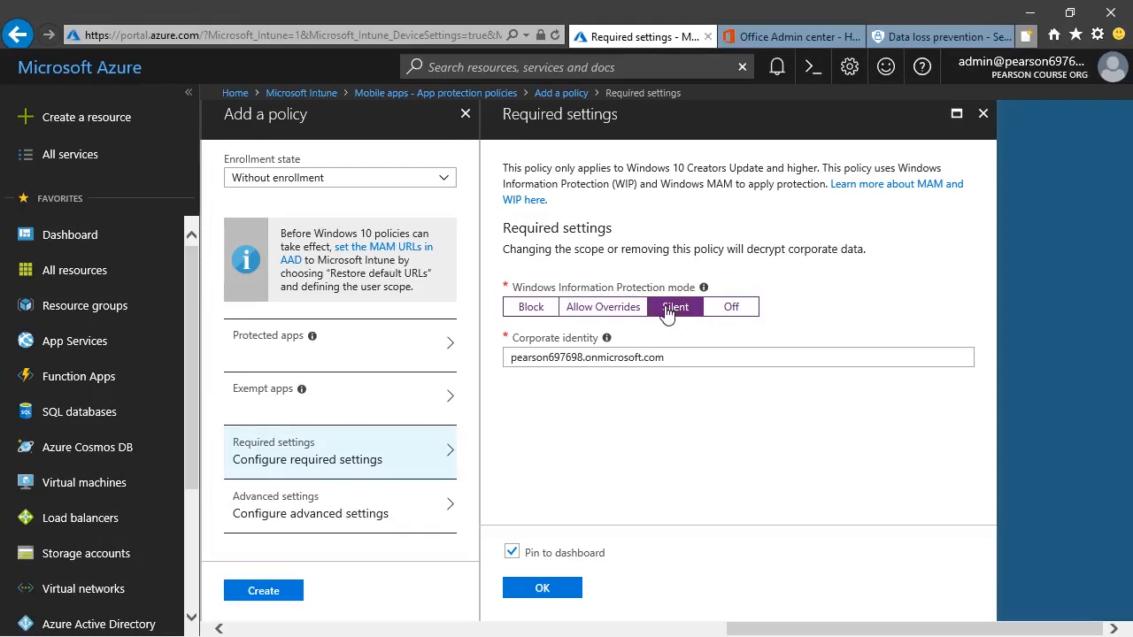
click(542, 308)
click(566, 589)
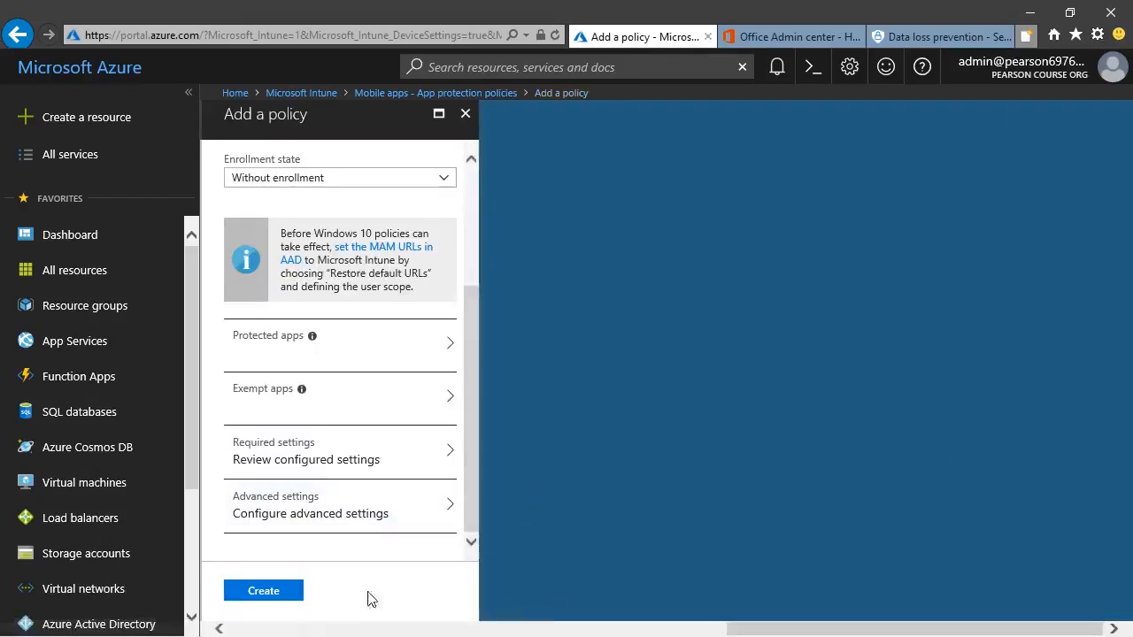
click(288, 594)
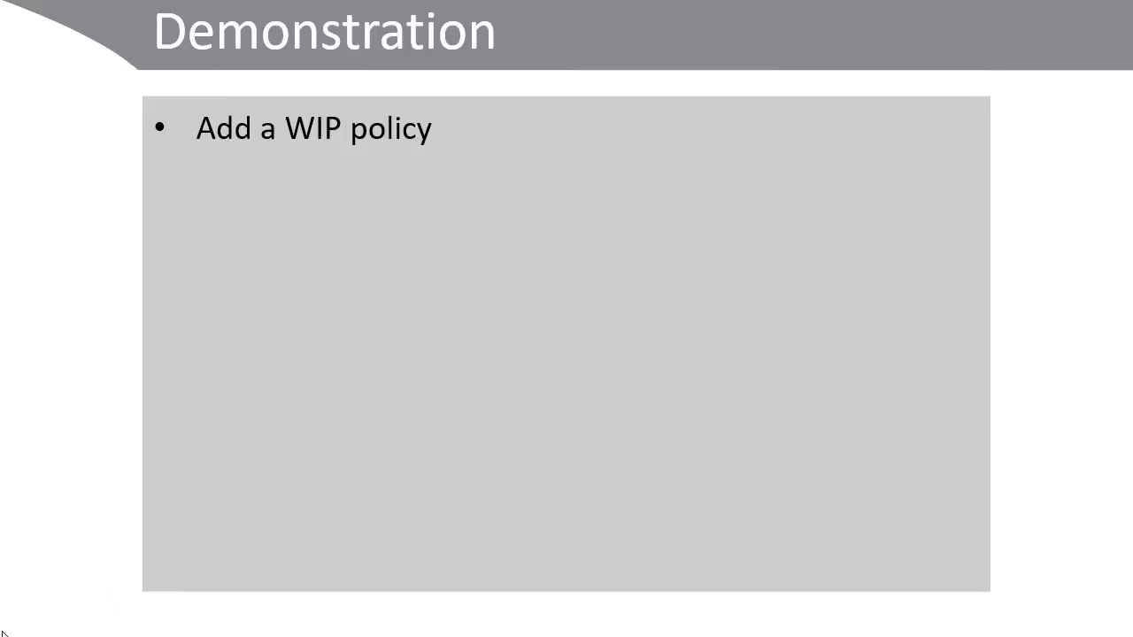
click(3, 634)
click(2, 634)
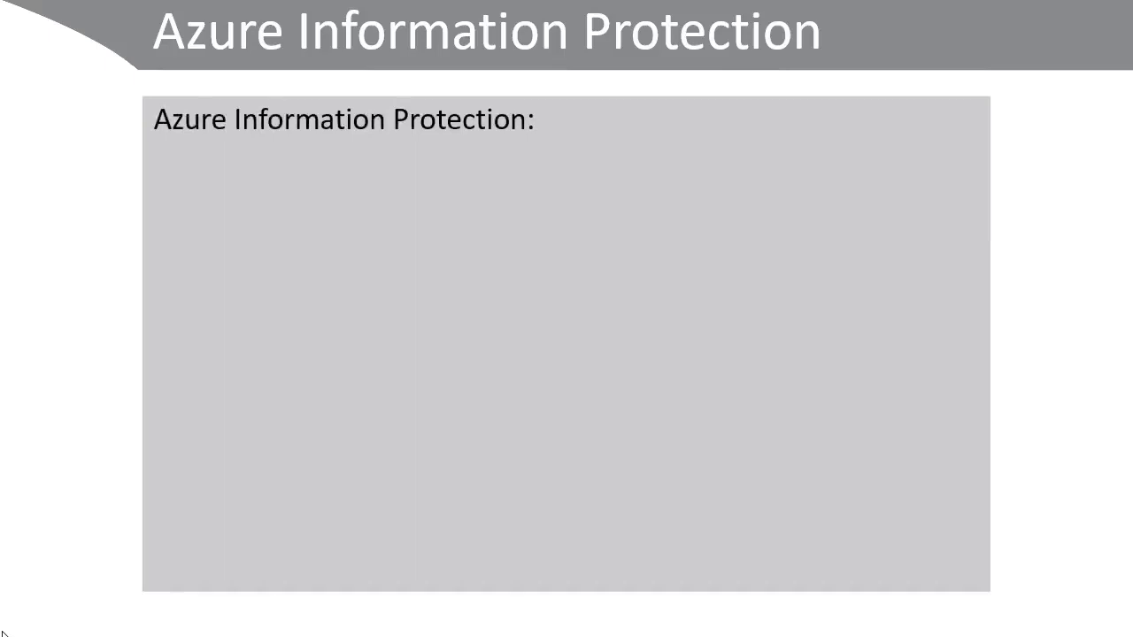
click(3, 634)
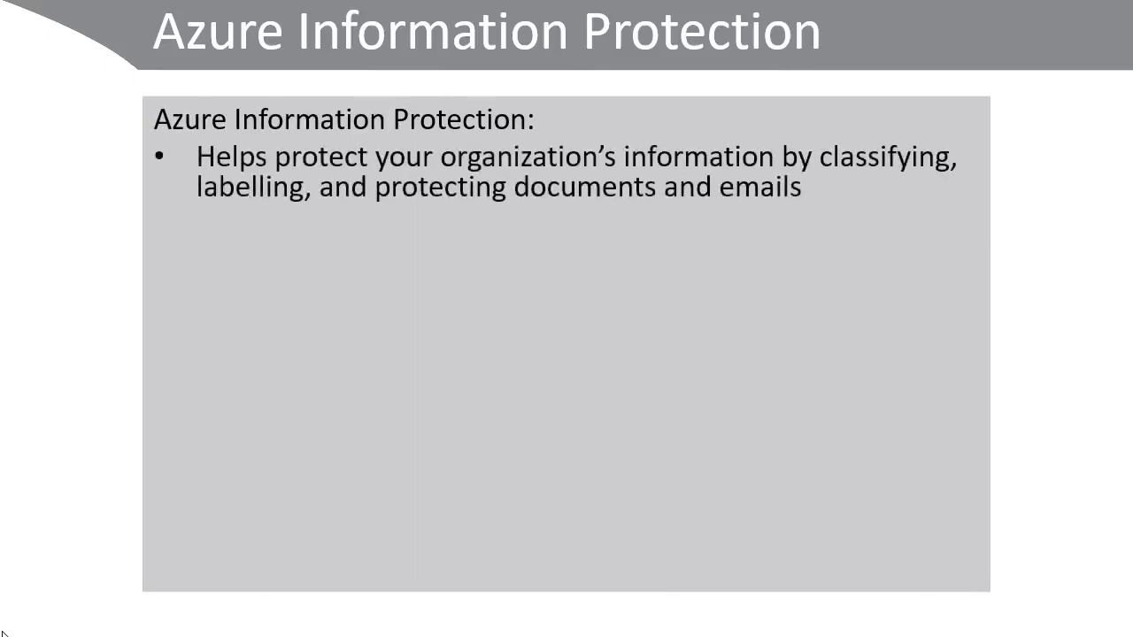